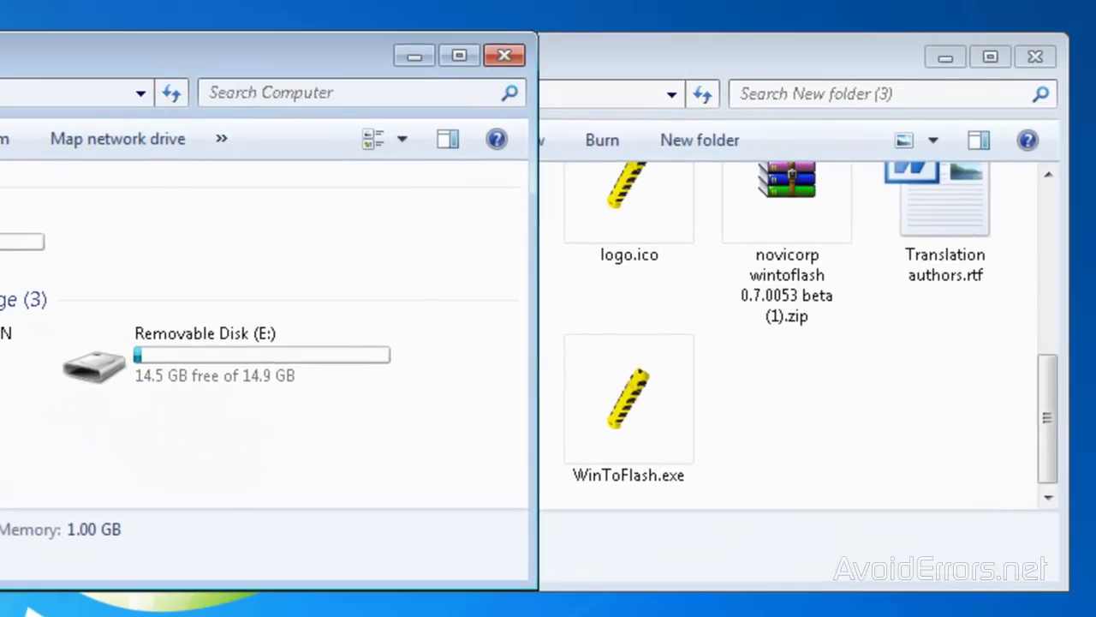
Step: Close the Computer window and select WinToFlash.exe in the New folder (3) window
{"action": "left_click", "coordinate": [505, 51]}
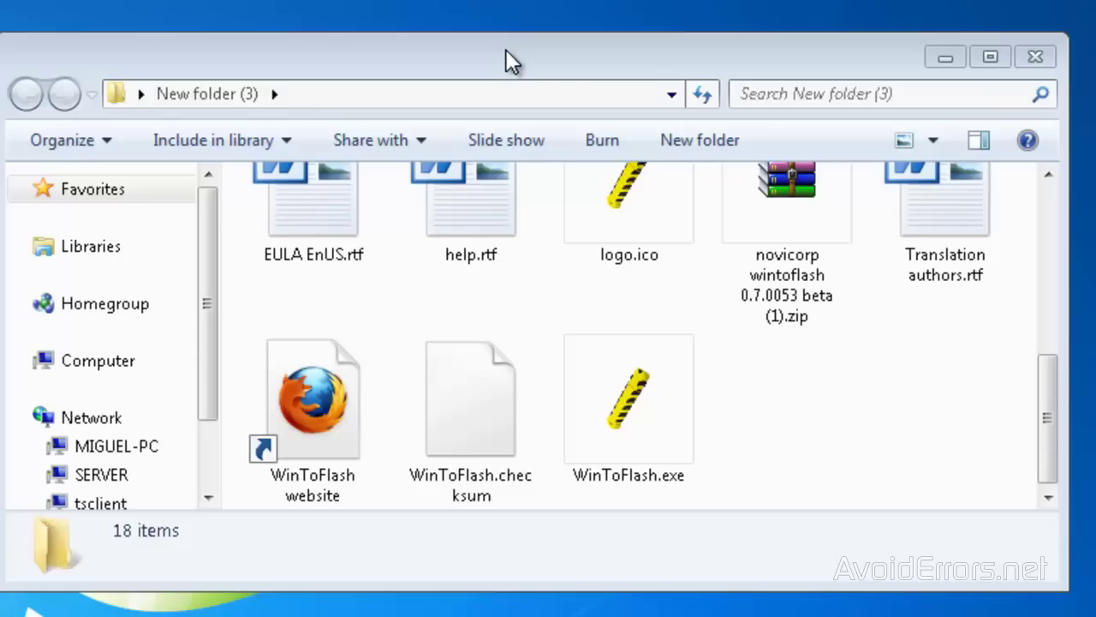
{"action": "left_click", "coordinate": [636, 428]}
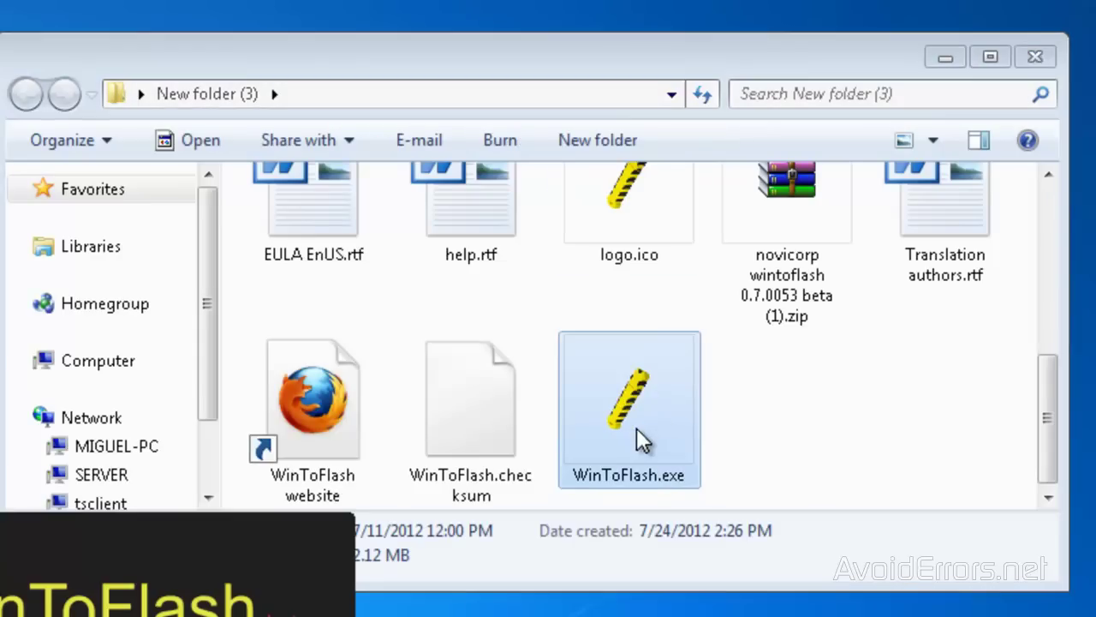
Step: Launch WinToFlash.exe, start the Windows Setup Transfer Wizard, and tick 'Always start in Wizard mode'
{"action": "double_click", "coordinate": [636, 427]}
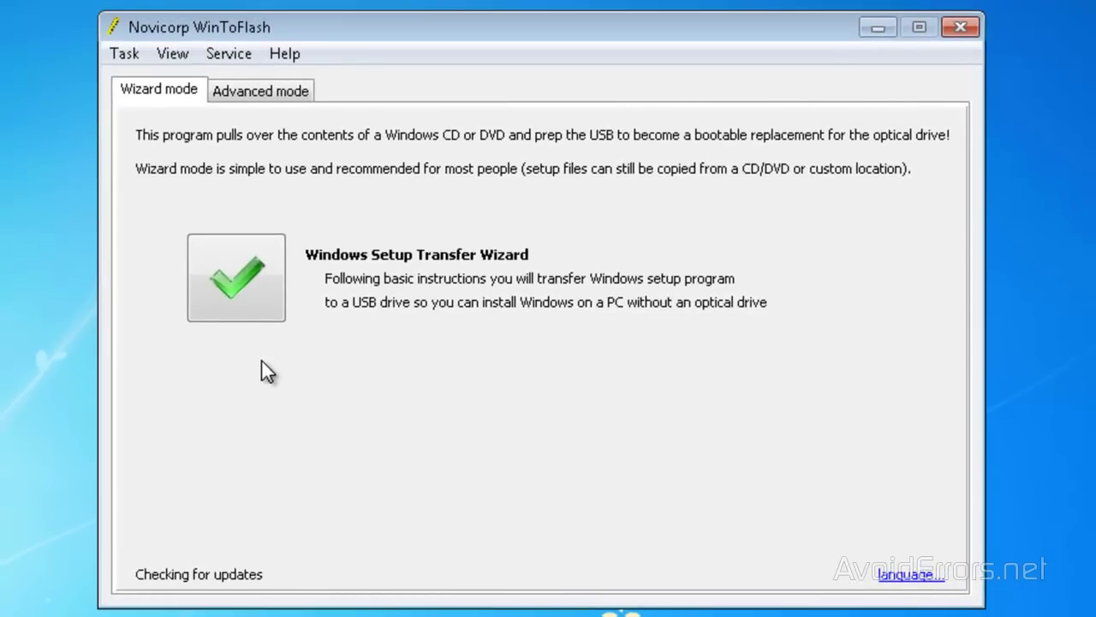
{"action": "left_click", "coordinate": [260, 291]}
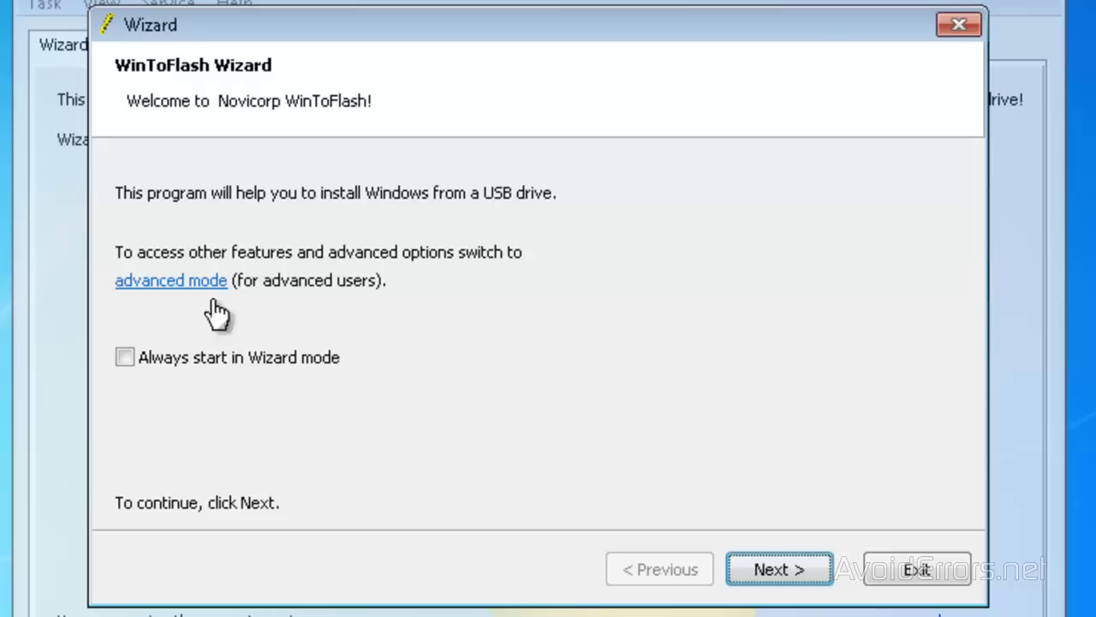
{"action": "left_click", "coordinate": [126, 355]}
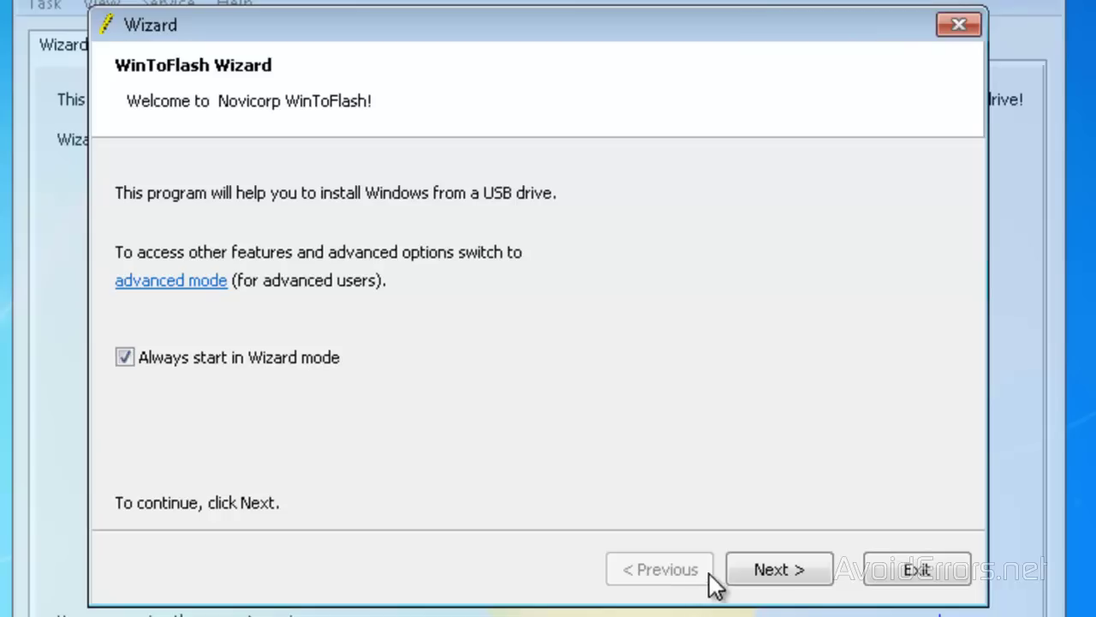
{"action": "left_click", "coordinate": [762, 572]}
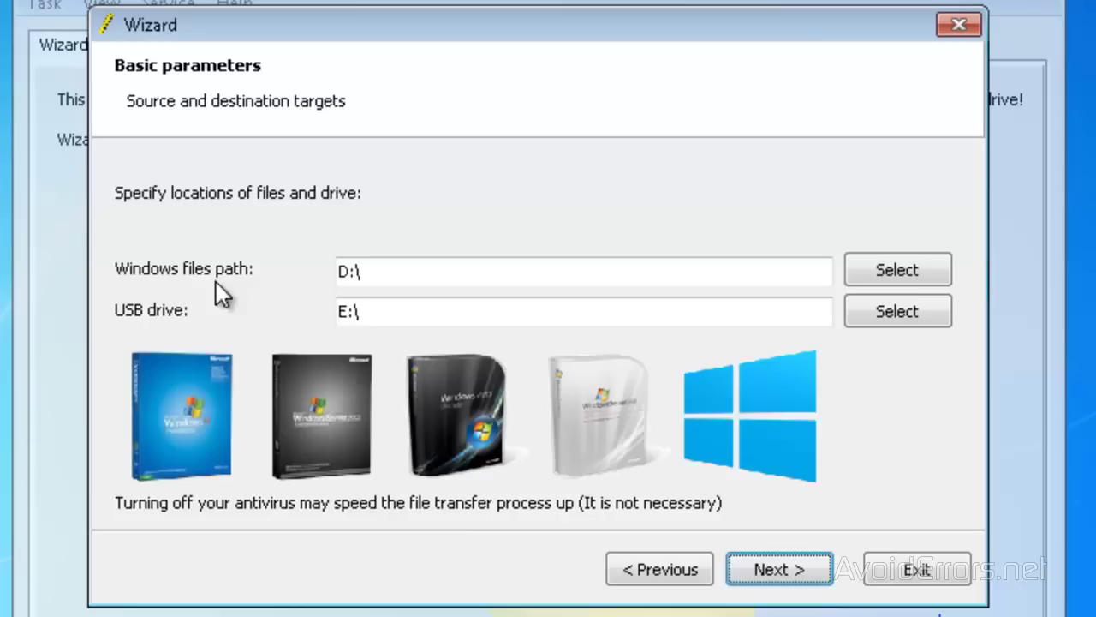
{"action": "left_click", "coordinate": [891, 270]}
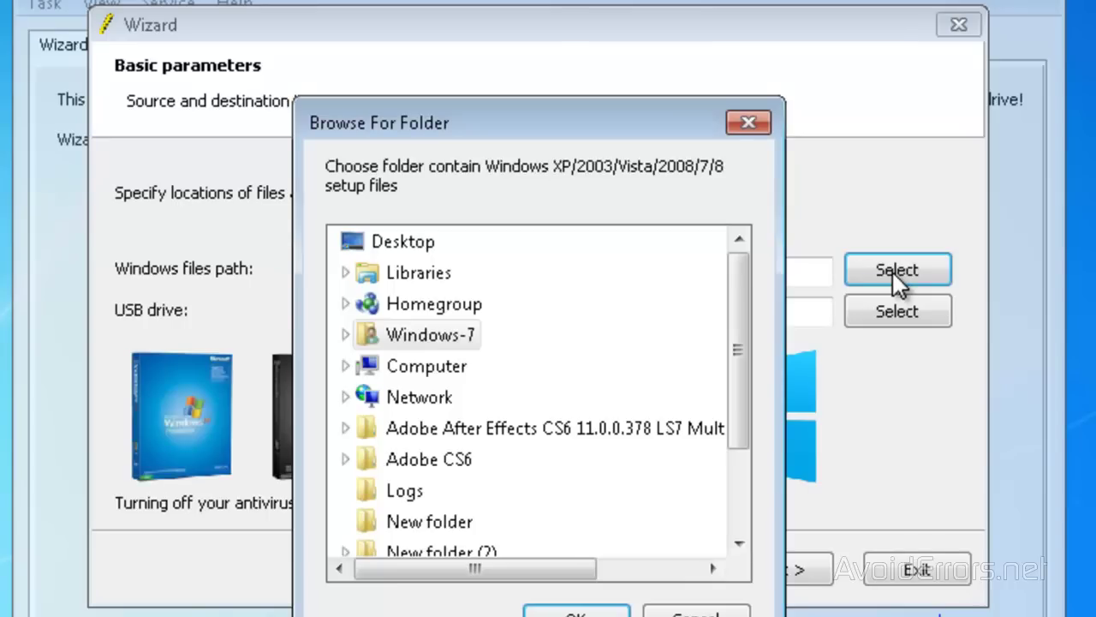
{"action": "left_click", "coordinate": [347, 366]}
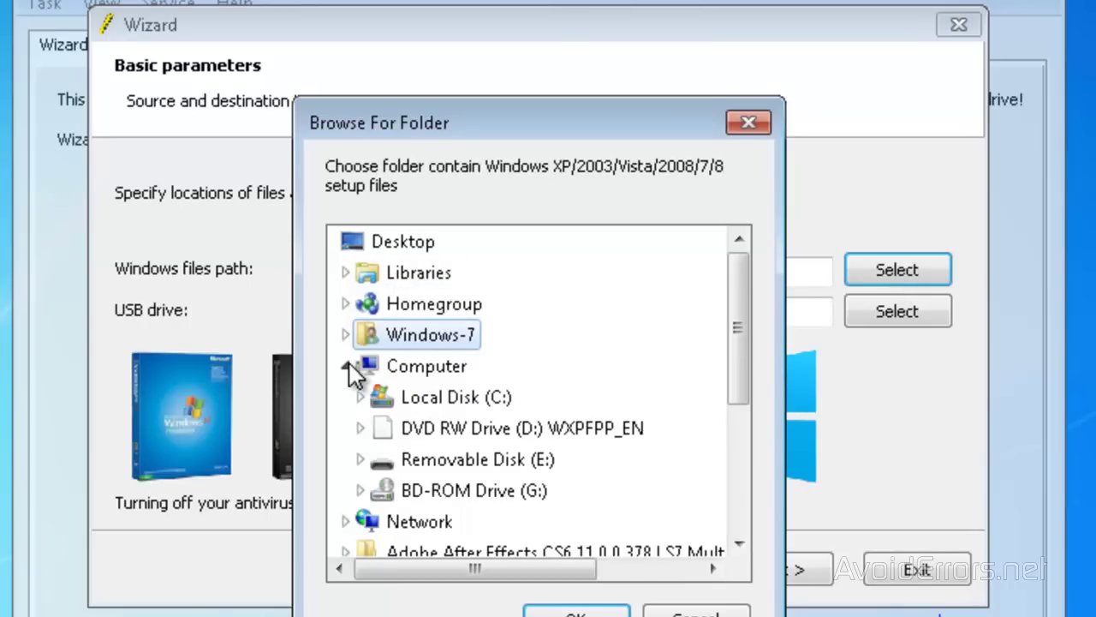
{"action": "left_click", "coordinate": [490, 434]}
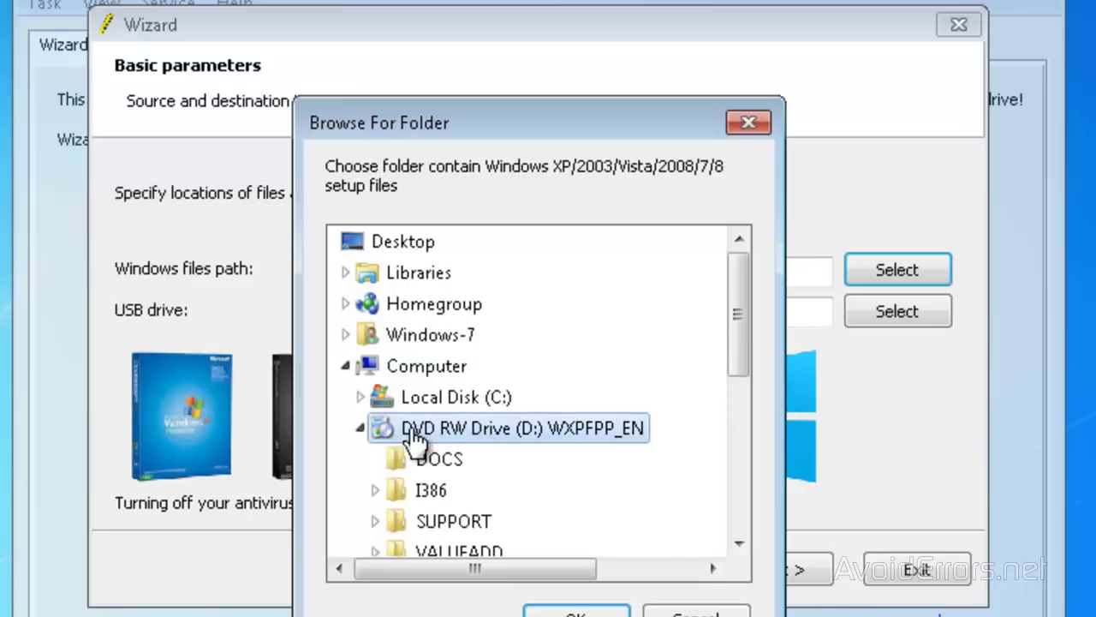
{"action": "left_click", "coordinate": [362, 428]}
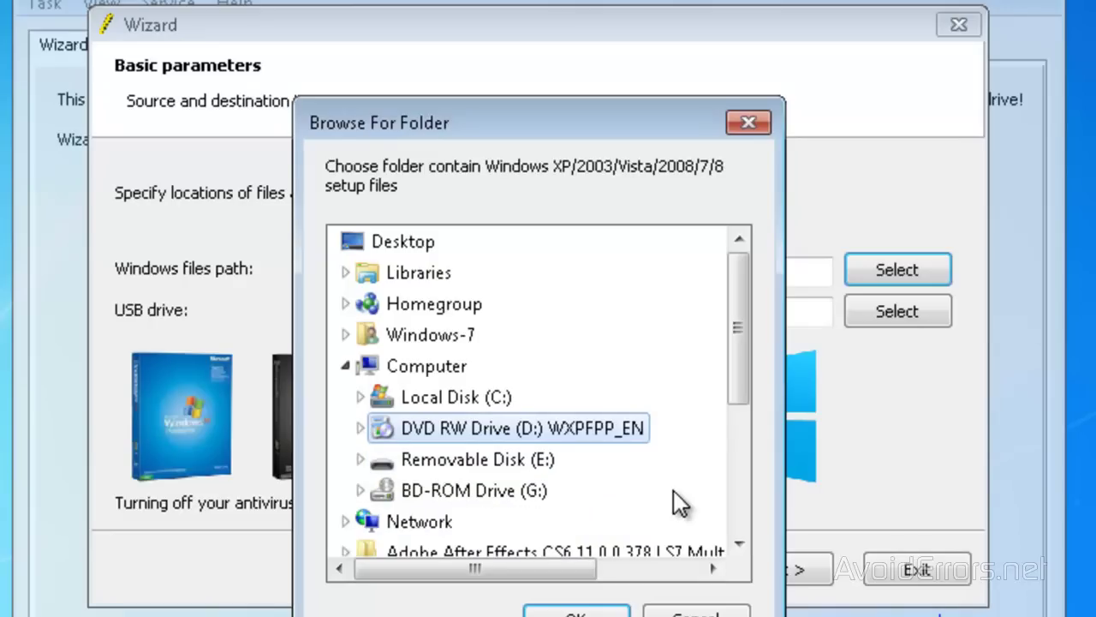
{"action": "left_click", "coordinate": [747, 126]}
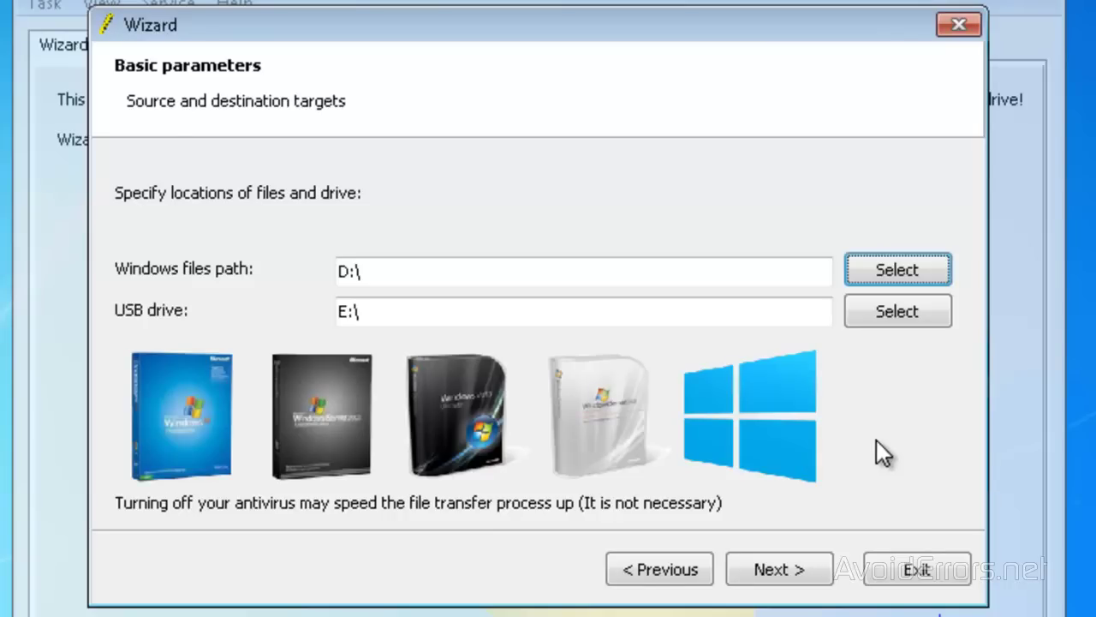
Step: Accept the XP licence, allow the USB drive to be formatted, and finish the transfer at 100%
{"action": "left_click", "coordinate": [778, 572]}
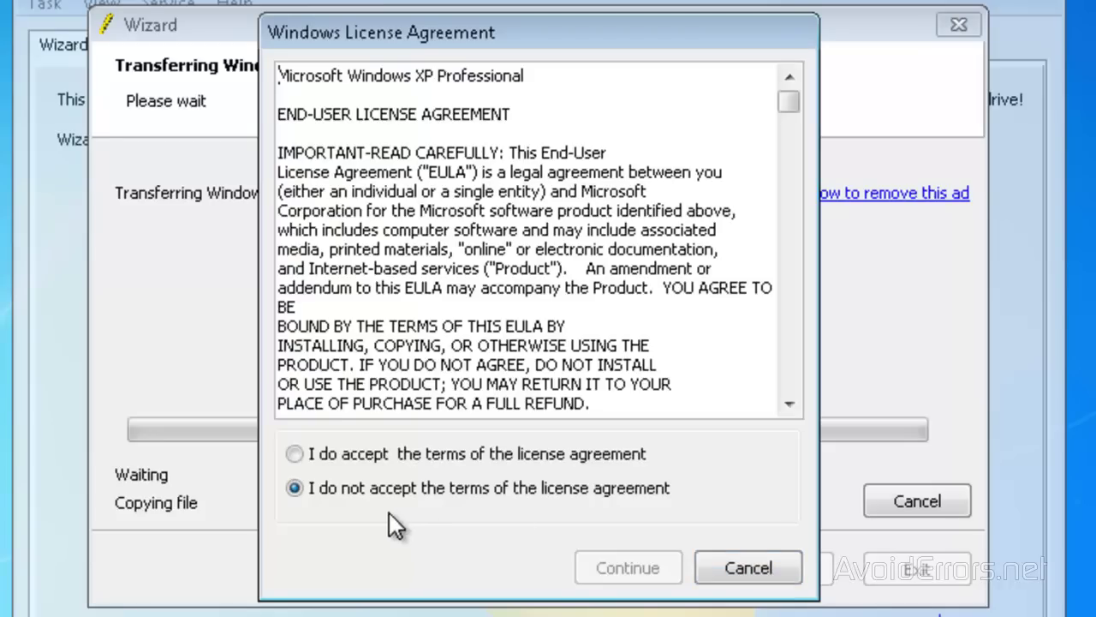
{"action": "left_click", "coordinate": [384, 457]}
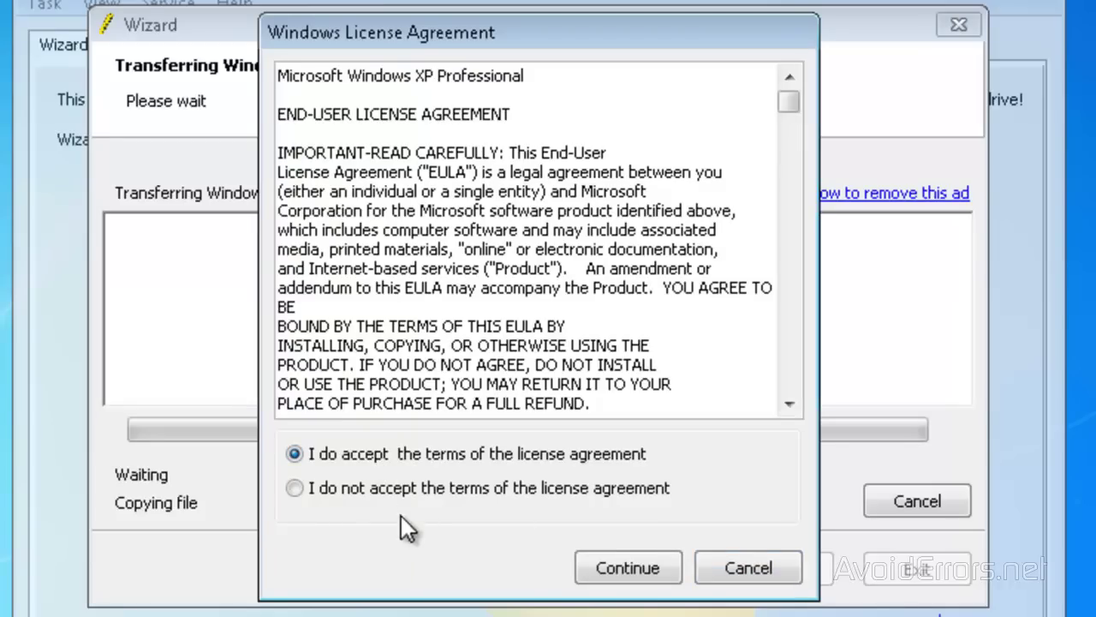
{"action": "left_click", "coordinate": [640, 573]}
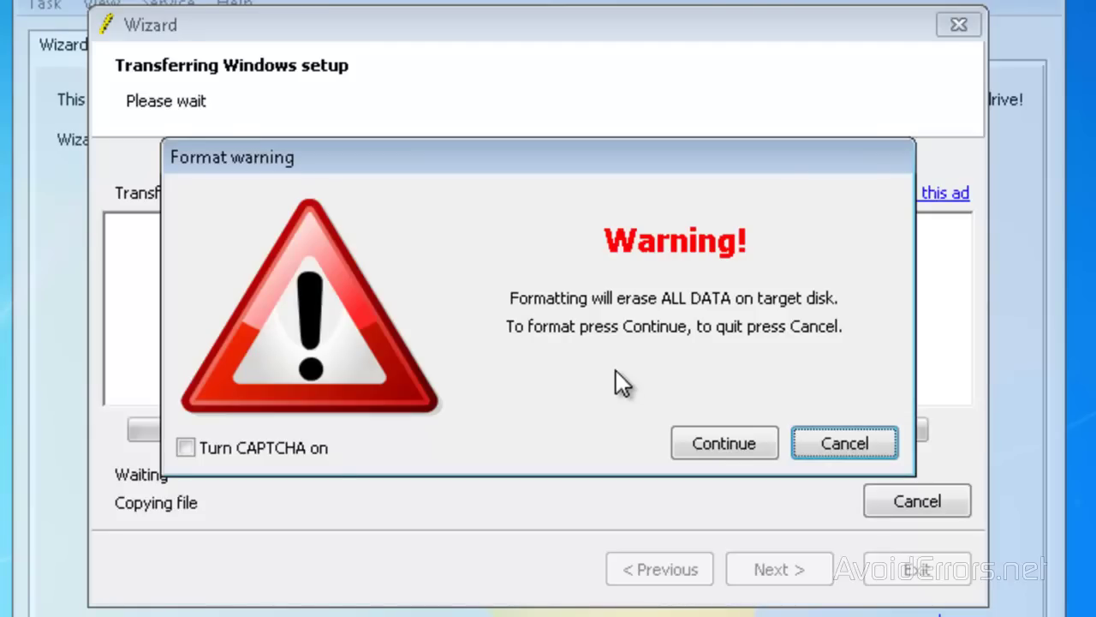
{"action": "left_click", "coordinate": [702, 446]}
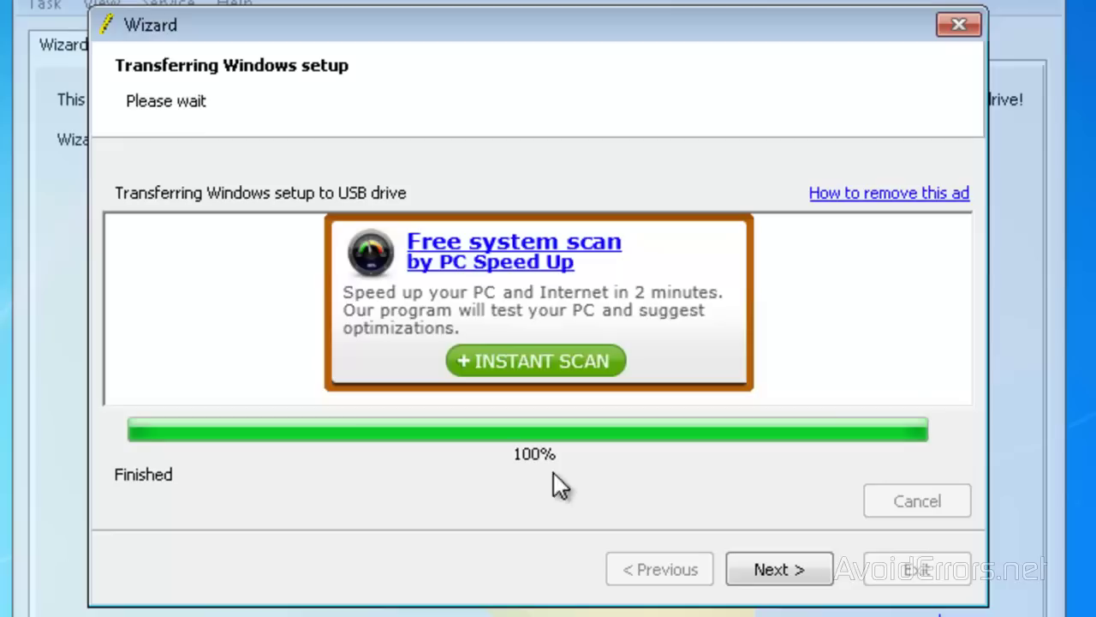
{"action": "left_click", "coordinate": [764, 570]}
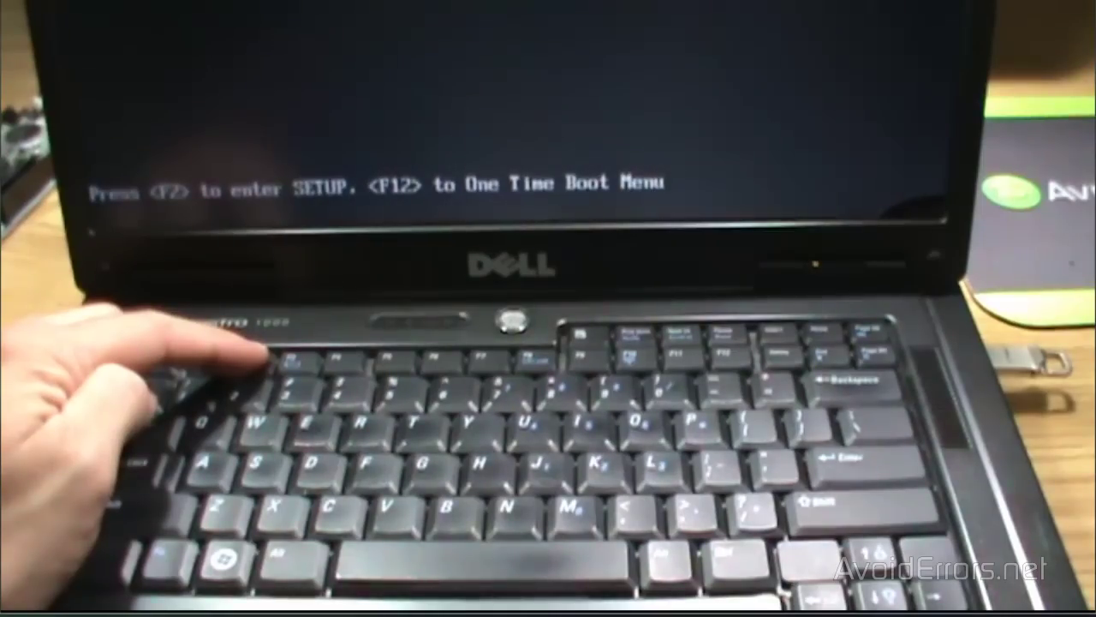
Step: Press F2 at the Dell startup screen to enter the BIOS Setup Utility
{"action": "key", "text": "F2"}
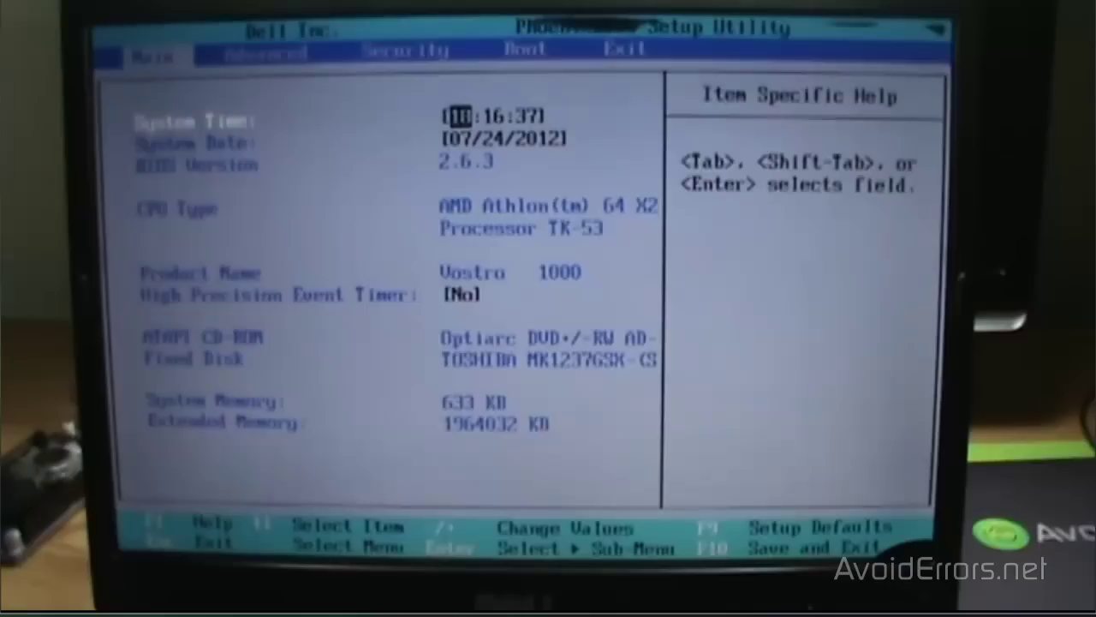
Step: On the Boot page, move USB Storage above Hard Drive, then save and exit with F10
{"action": "key", "text": "Right"}
{"action": "key", "text": "Right"}
{"action": "key", "text": "Right"}
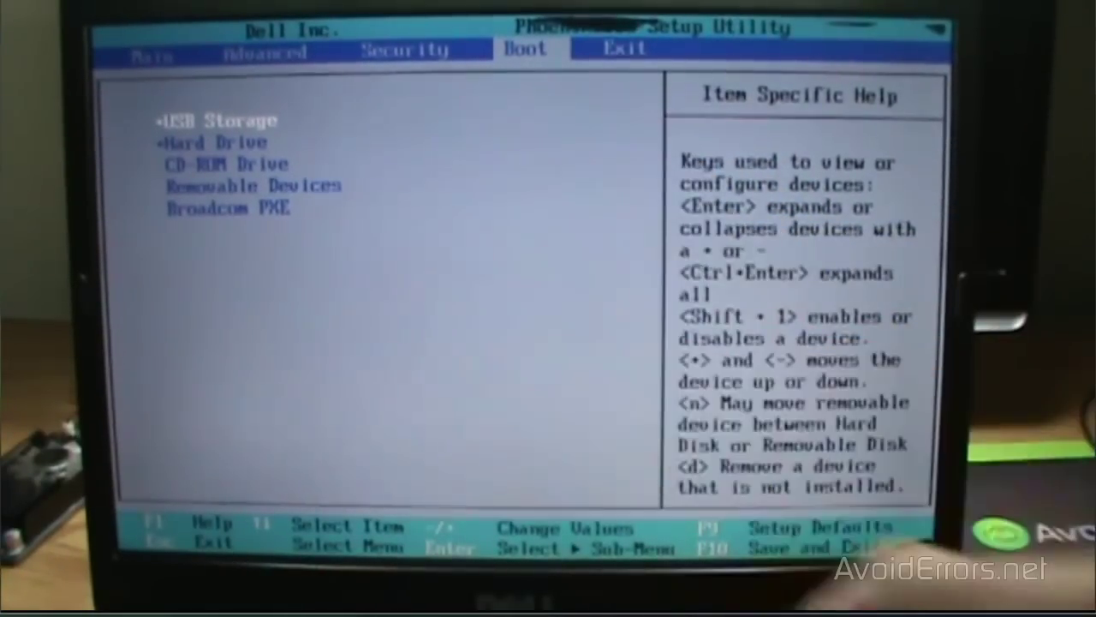
{"action": "key", "text": "Down"}
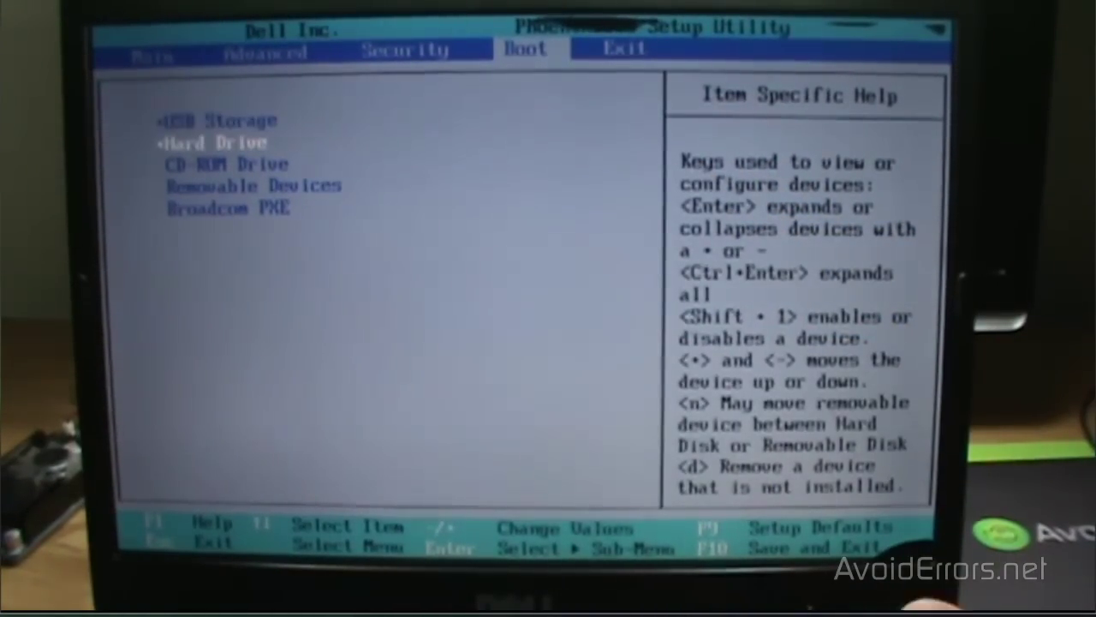
{"action": "key", "text": "Up"}
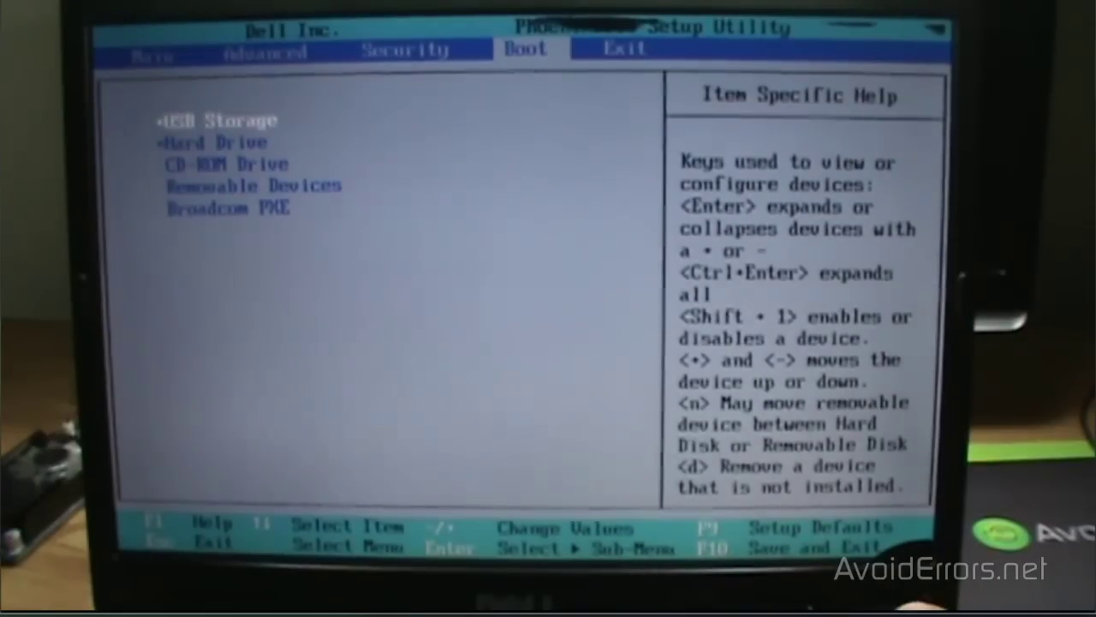
{"action": "key", "text": "minus"}
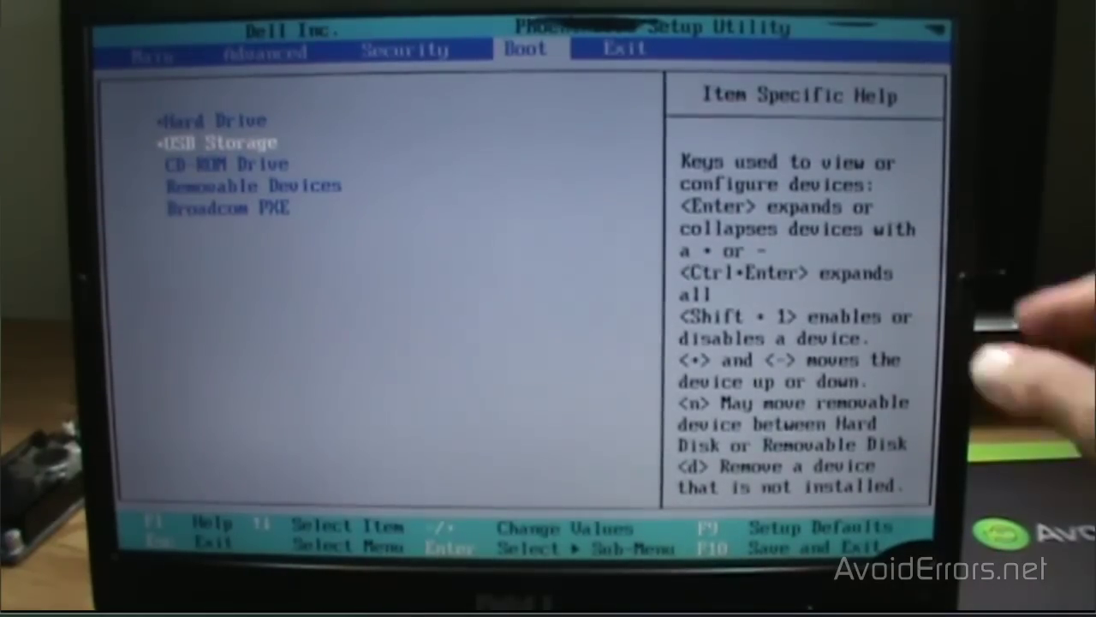
{"action": "key", "text": "plus"}
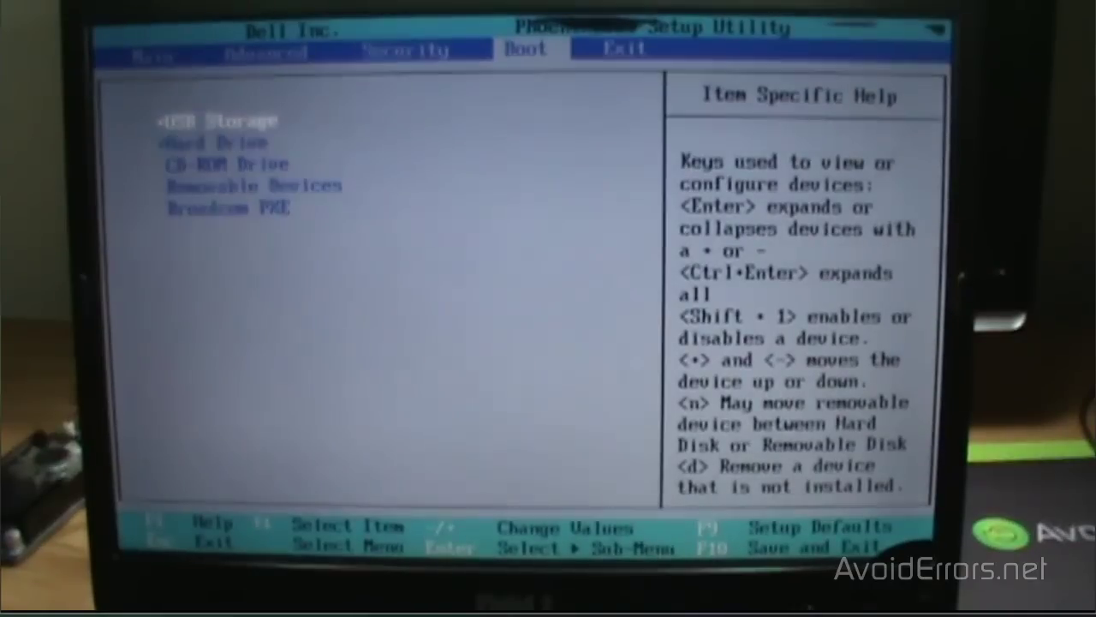
{"action": "key", "text": "F10"}
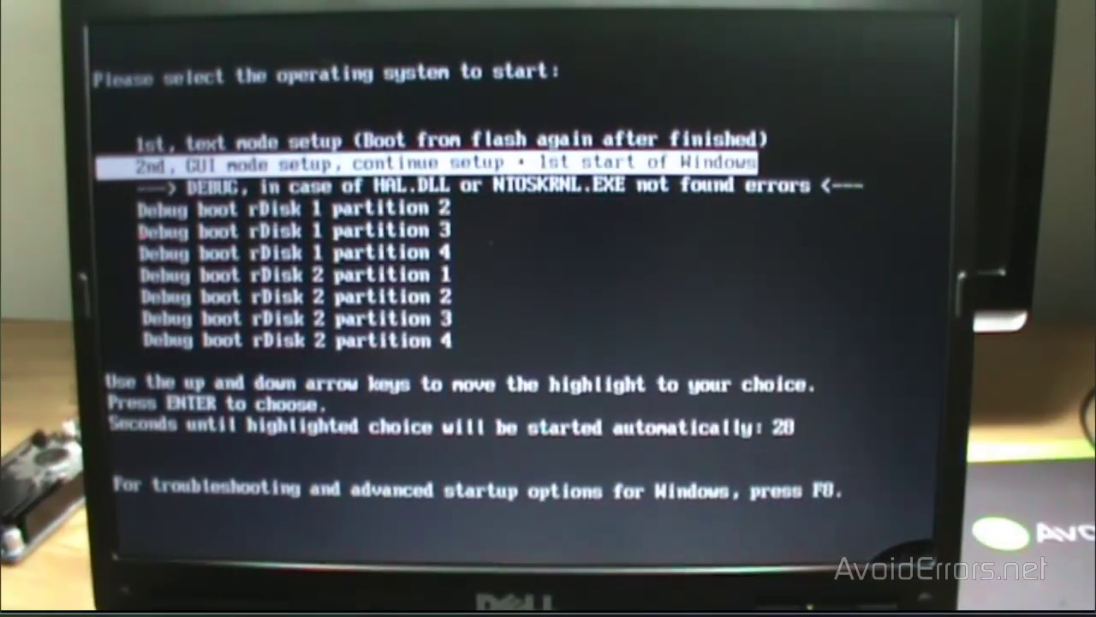
Step: Highlight '1st, text mode setup' in the USB boot menu to start XP setup
{"action": "key", "text": "Up"}
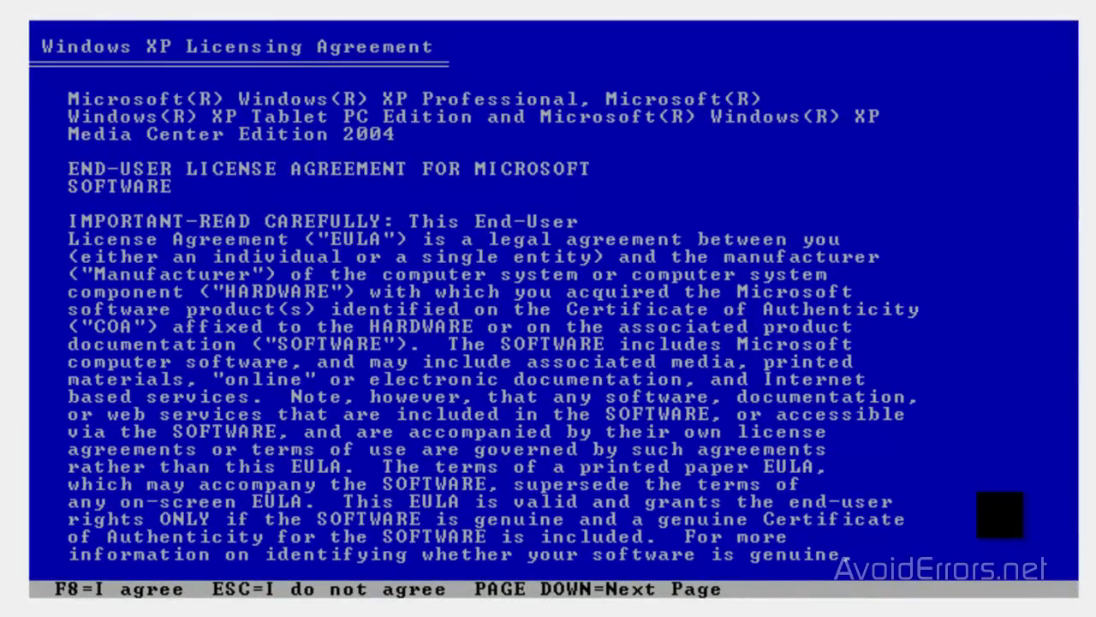
Step: Accept the XP licence with F8 and create a 20000 MB partition in the unpartitioned space
{"action": "key", "text": "F8"}
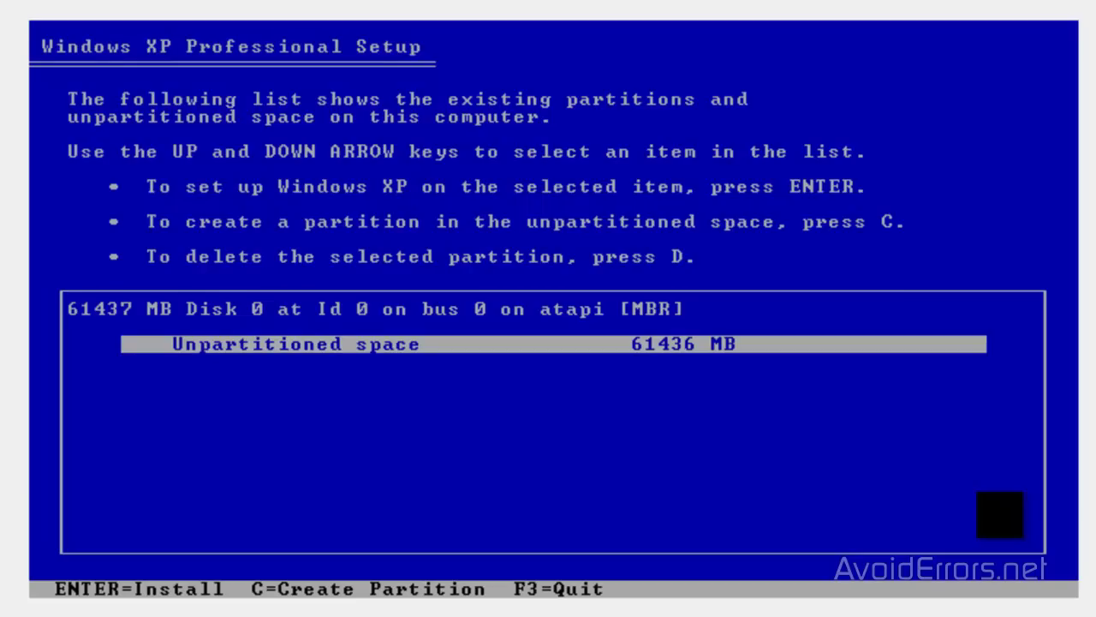
{"action": "key", "text": "c"}
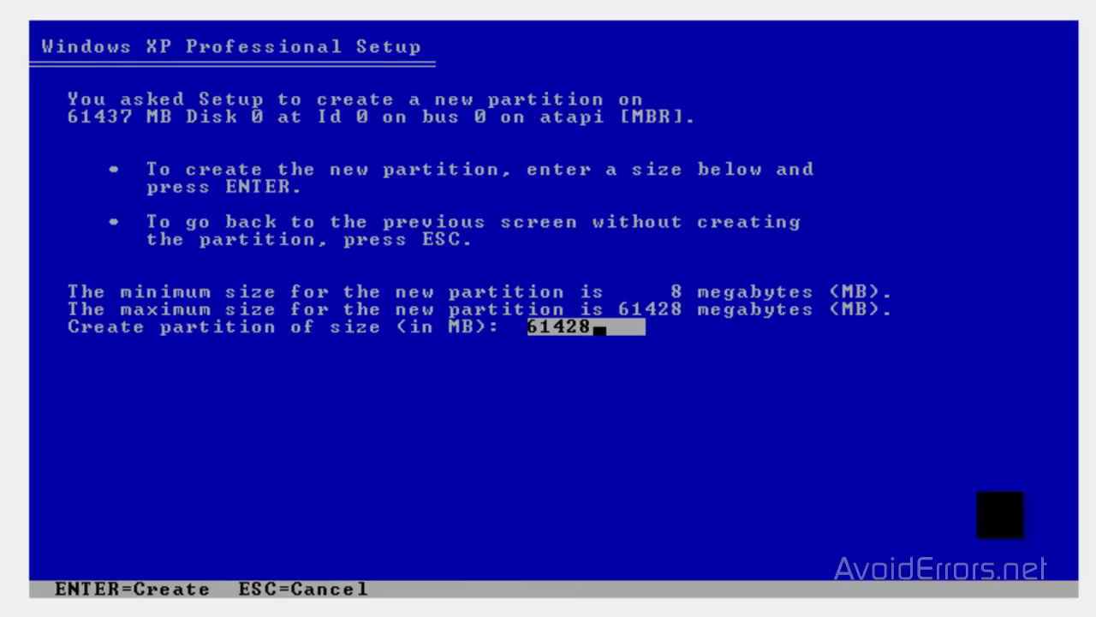
{"action": "key", "text": "BackSpace"}
{"action": "key", "text": "BackSpace"}
{"action": "key", "text": "BackSpace"}
{"action": "key", "text": "BackSpace"}
{"action": "key", "text": "BackSpace"}
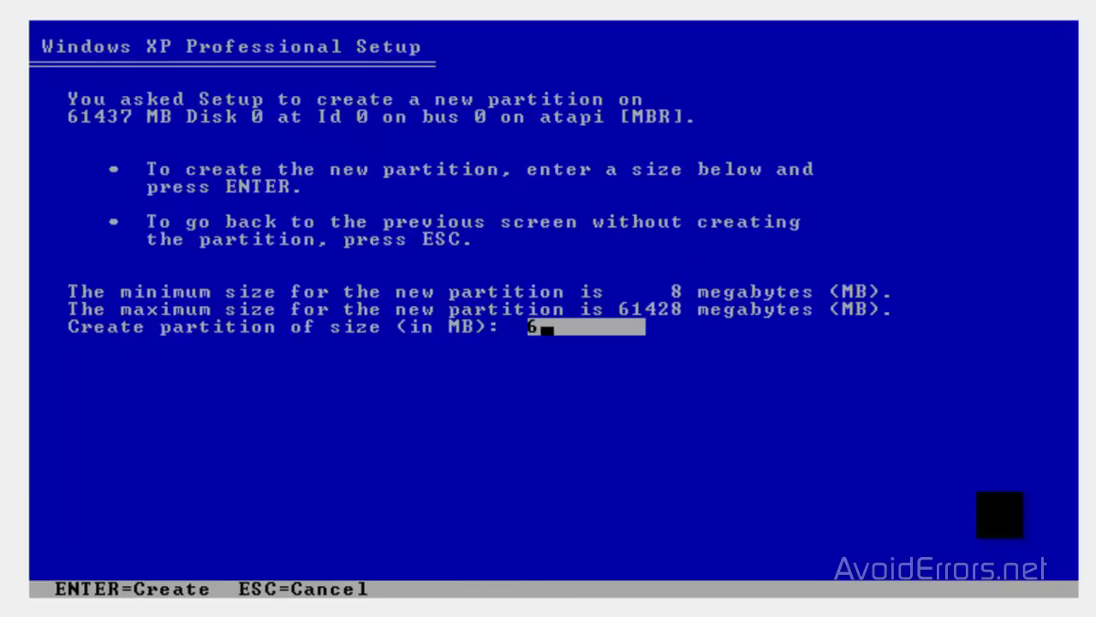
{"action": "type", "text": "20000"}
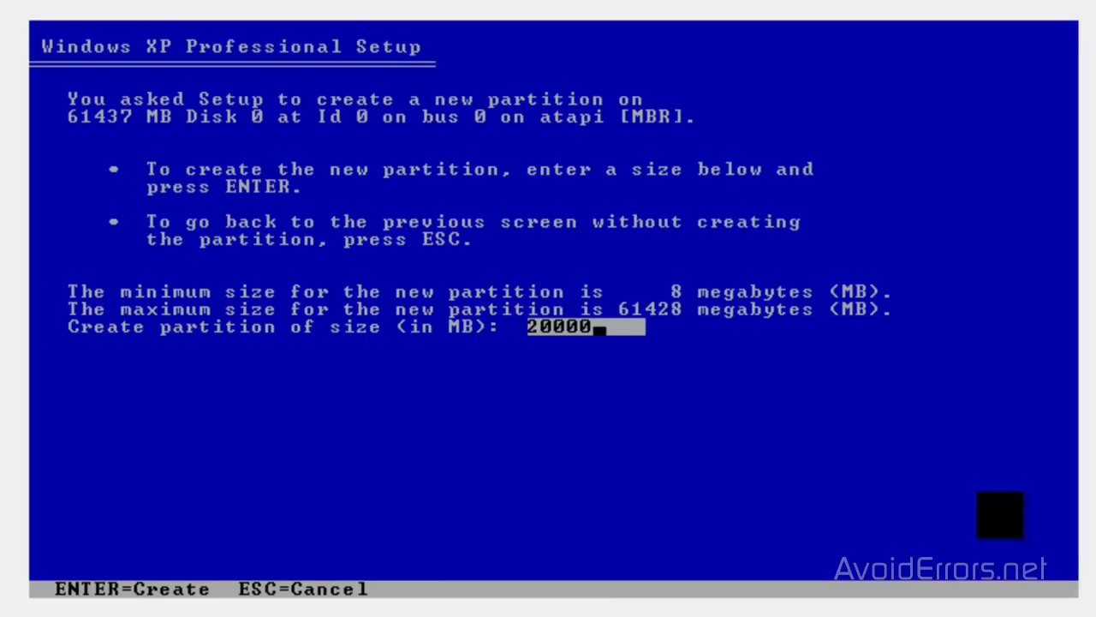
{"action": "key", "text": "Return"}
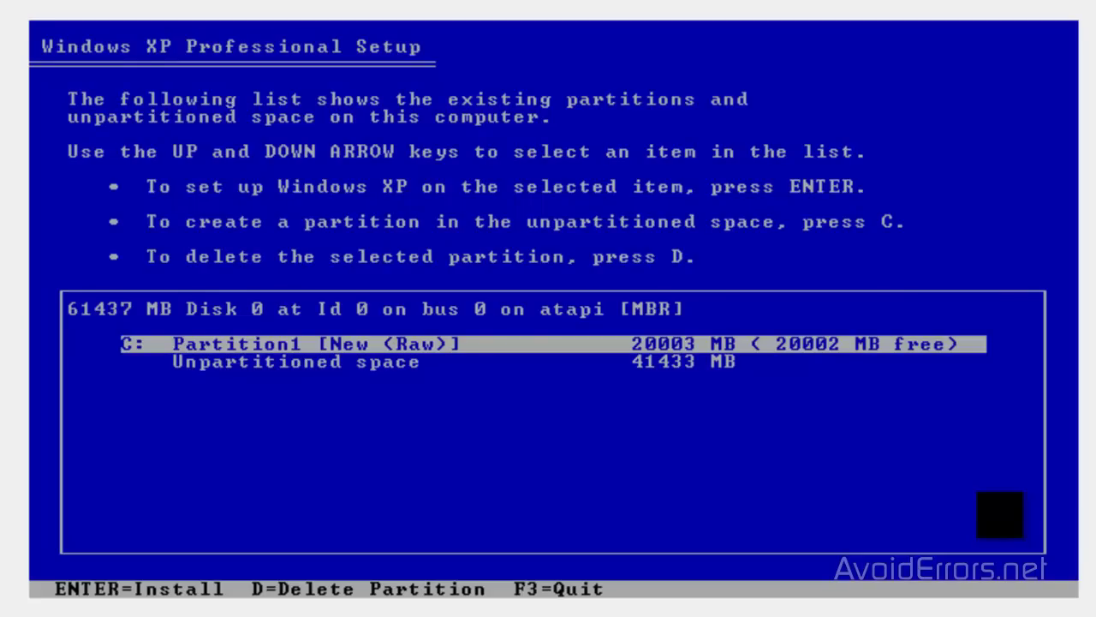
Step: Install Windows on the new C: partition, quick-formatted as NTFS
{"action": "key", "text": "Return"}
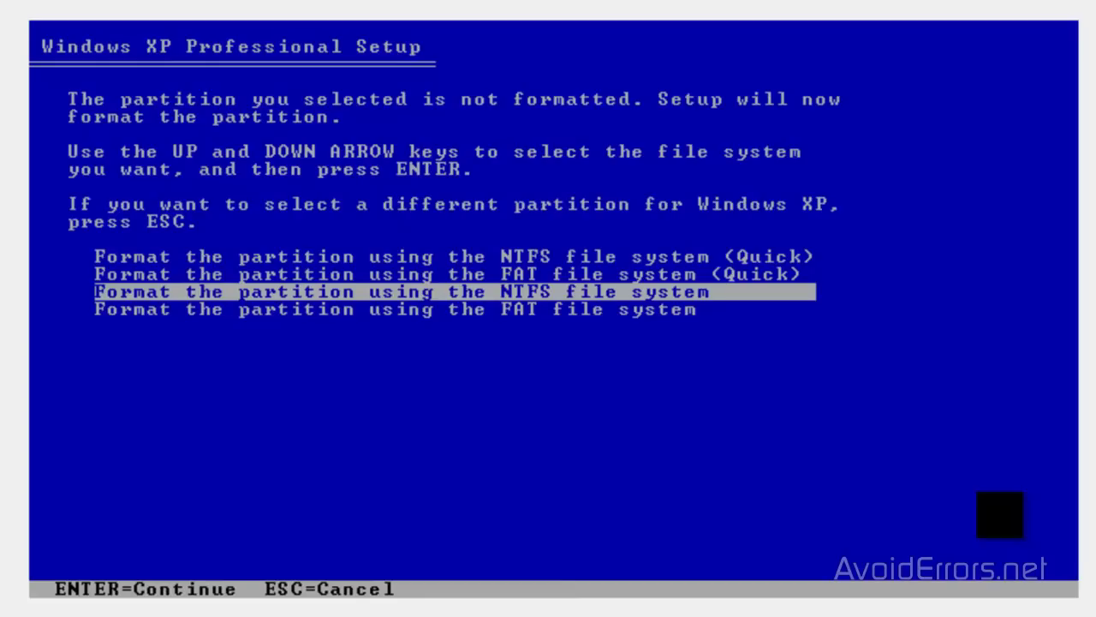
{"action": "key", "text": "Up"}
{"action": "key", "text": "Up"}
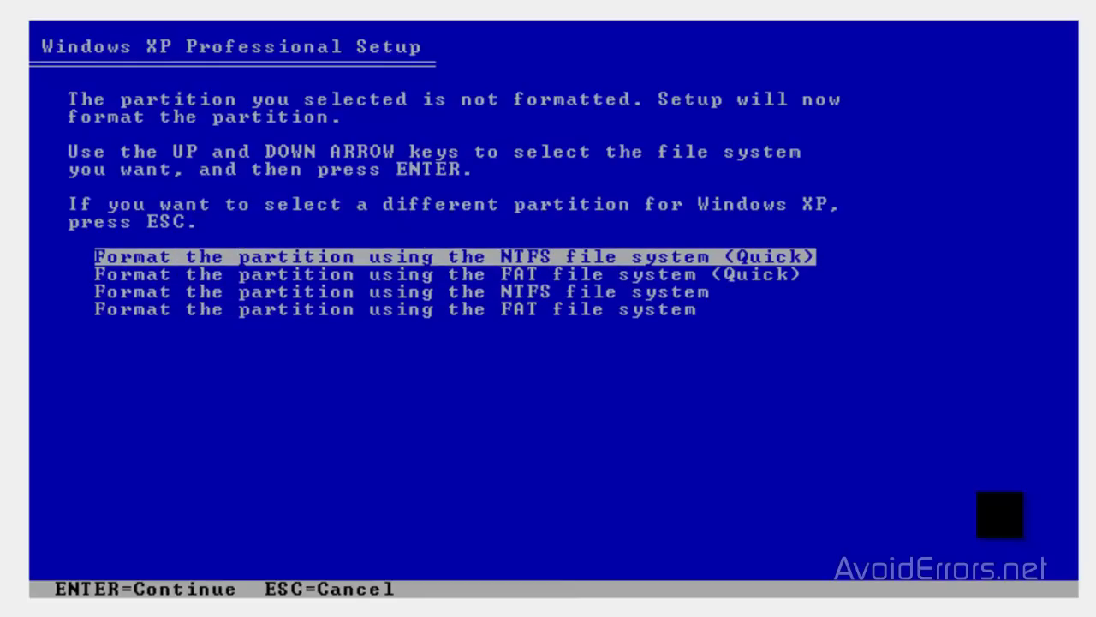
{"action": "key", "text": "Return"}
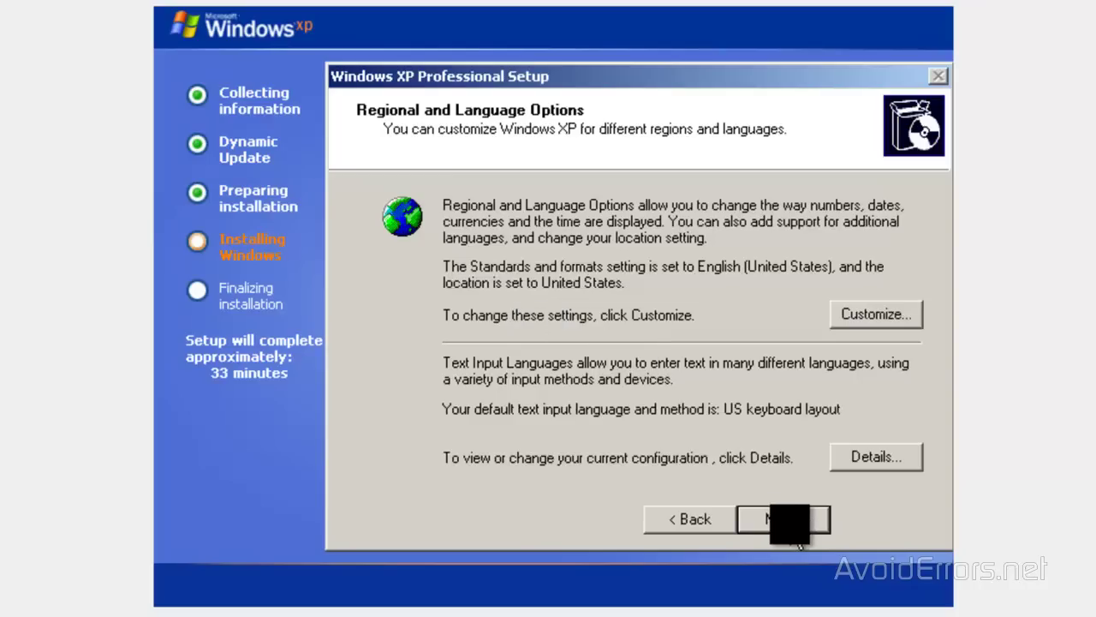
Step: Keep the default regional settings and enter the owner's name
{"action": "left_click", "coordinate": [783, 519]}
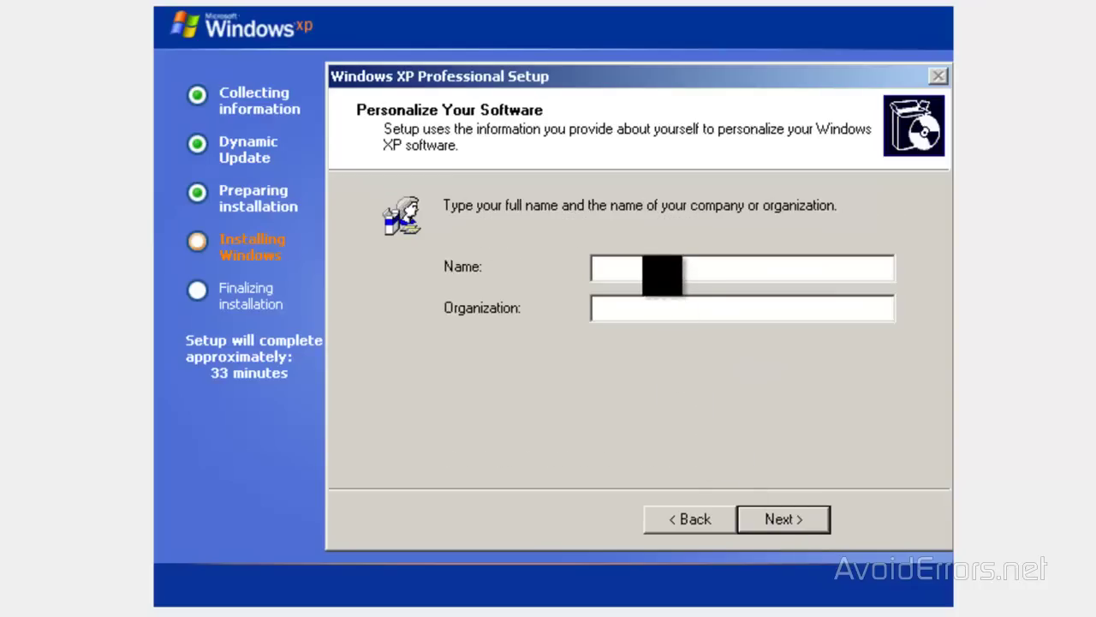
{"action": "left_click", "coordinate": [661, 269]}
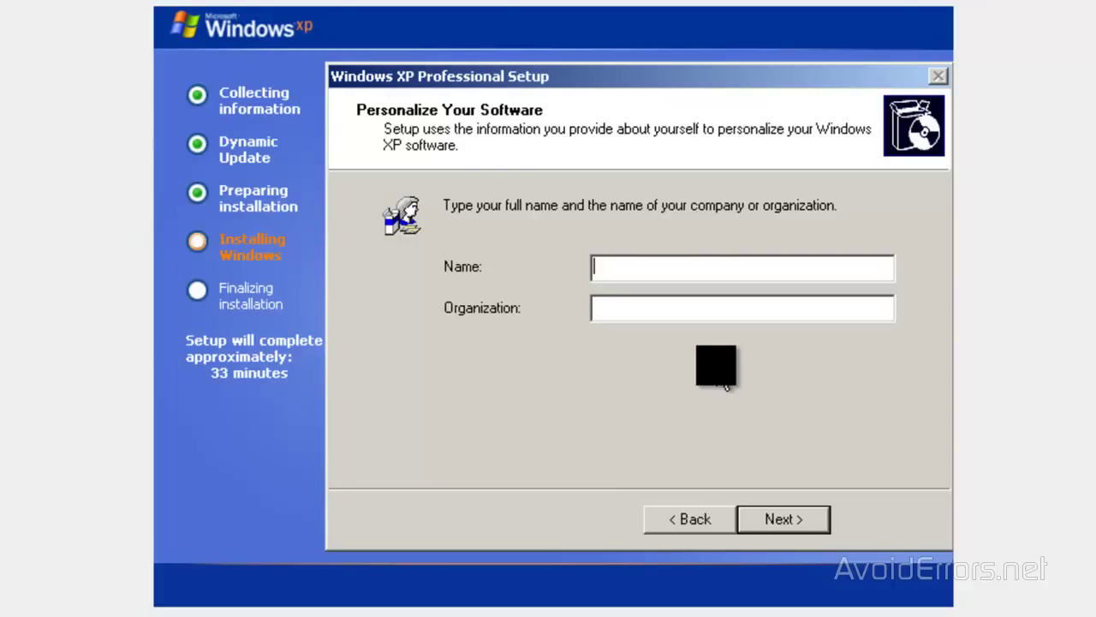
{"action": "type", "text": "Miguel"}
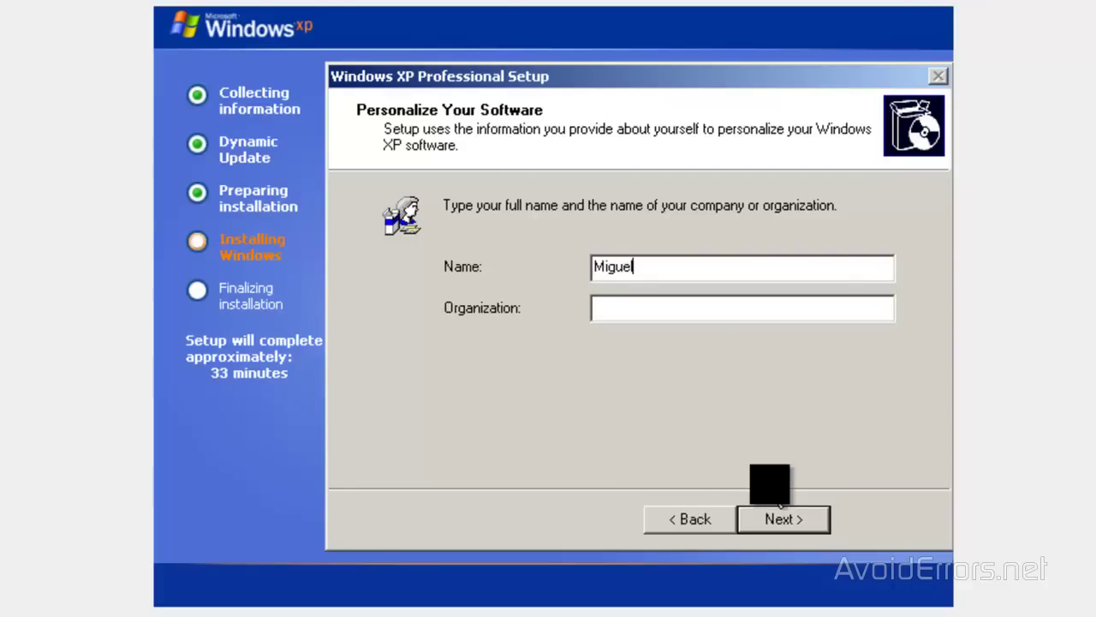
{"action": "left_click", "coordinate": [783, 525]}
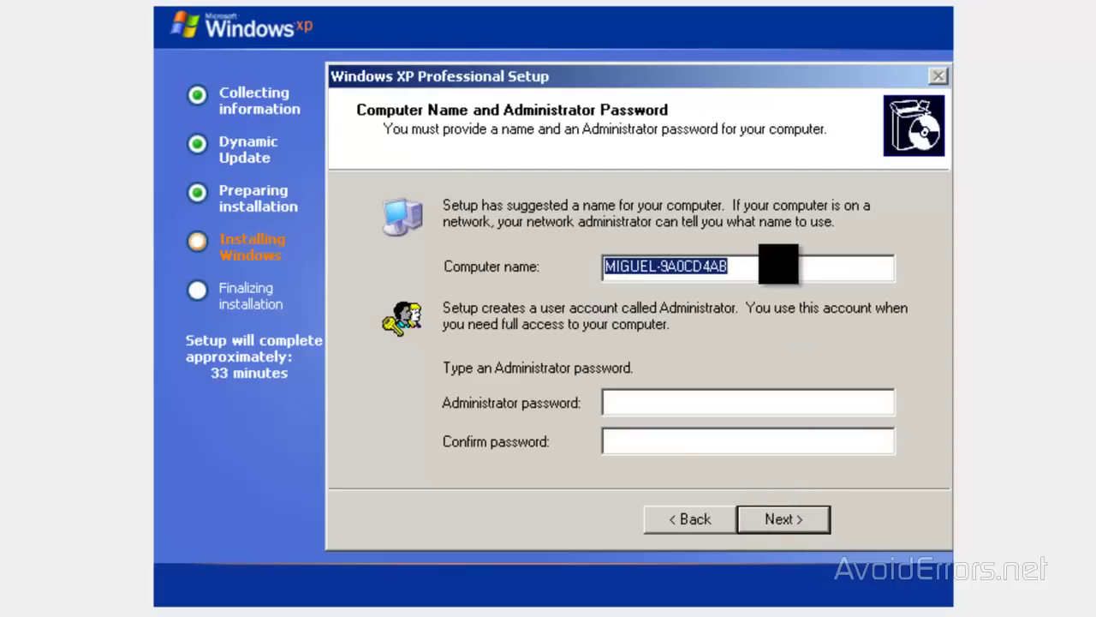
Step: Delete the suffix from the suggested computer name, leaving the owner's name, and continue
{"action": "left_click_drag", "start_coordinate": [777, 263], "coordinate": [664, 265]}
{"action": "key", "text": "BackSpace"}
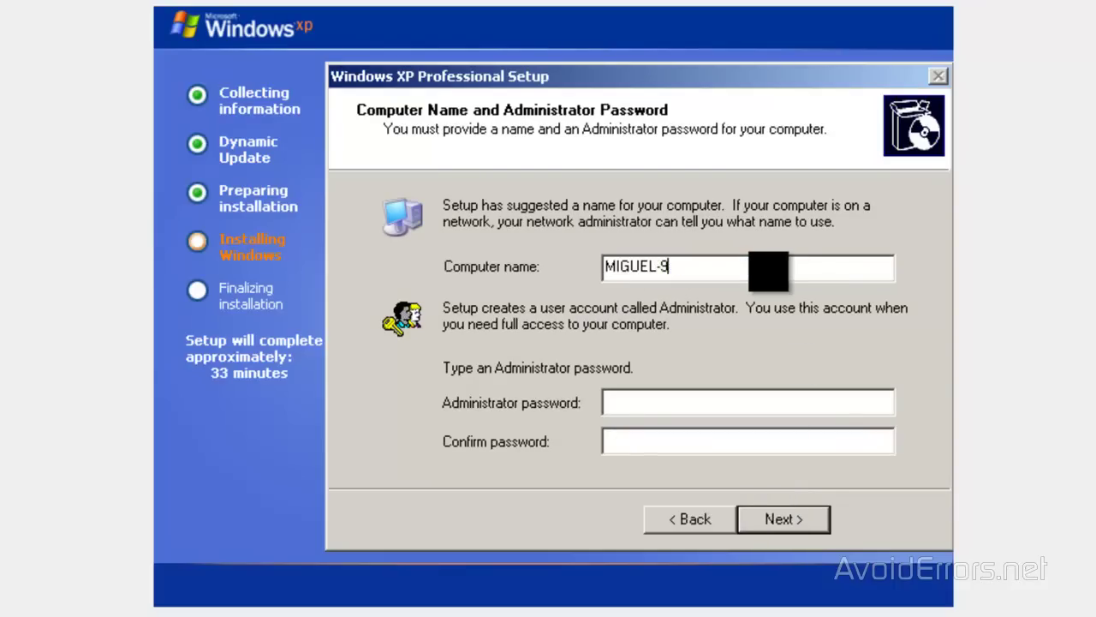
{"action": "key", "text": "BackSpace"}
{"action": "key", "text": "BackSpace"}
{"action": "left_click", "coordinate": [782, 531]}
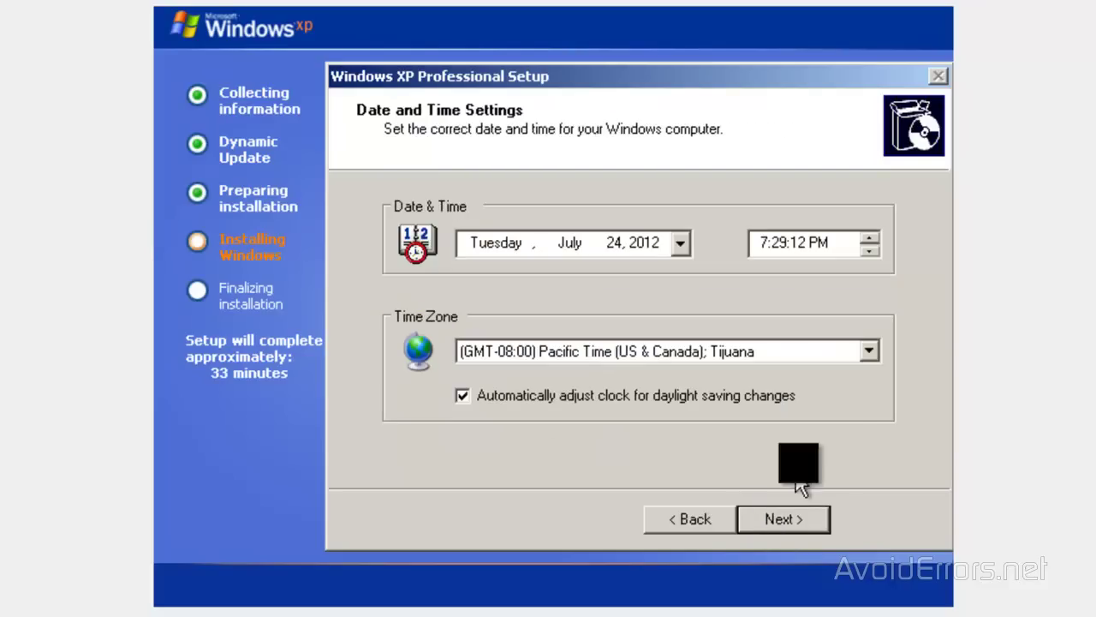
Step: Choose (GMT-05:00) Eastern Time (US & Canada), then keep Typical networking and WORKGROUP
{"action": "left_click", "coordinate": [869, 351]}
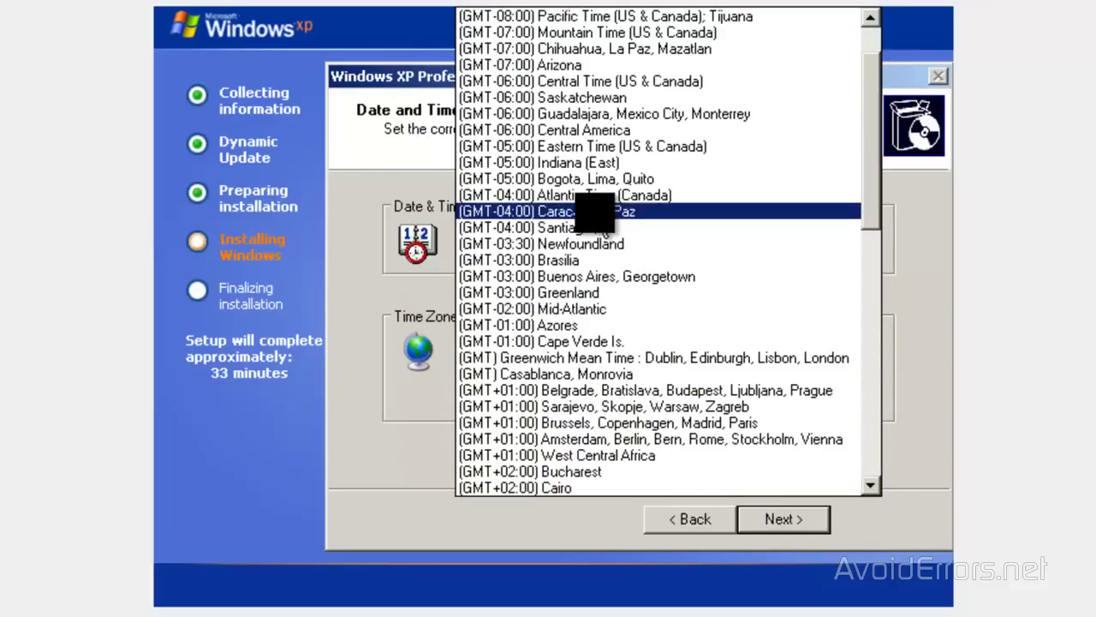
{"action": "left_click", "coordinate": [604, 147]}
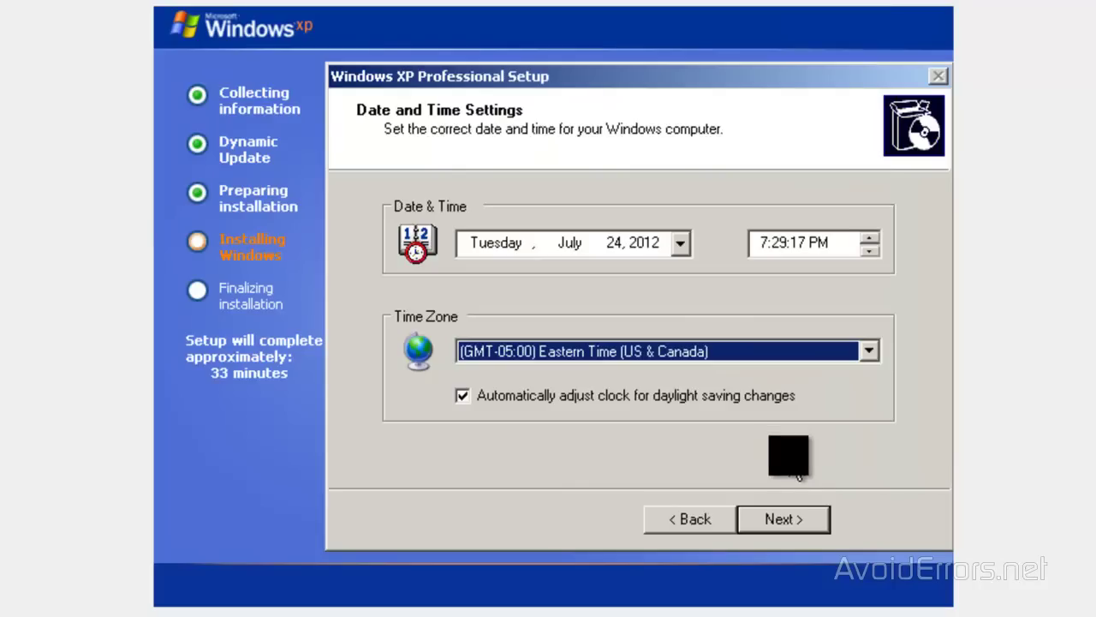
{"action": "left_click", "coordinate": [781, 518]}
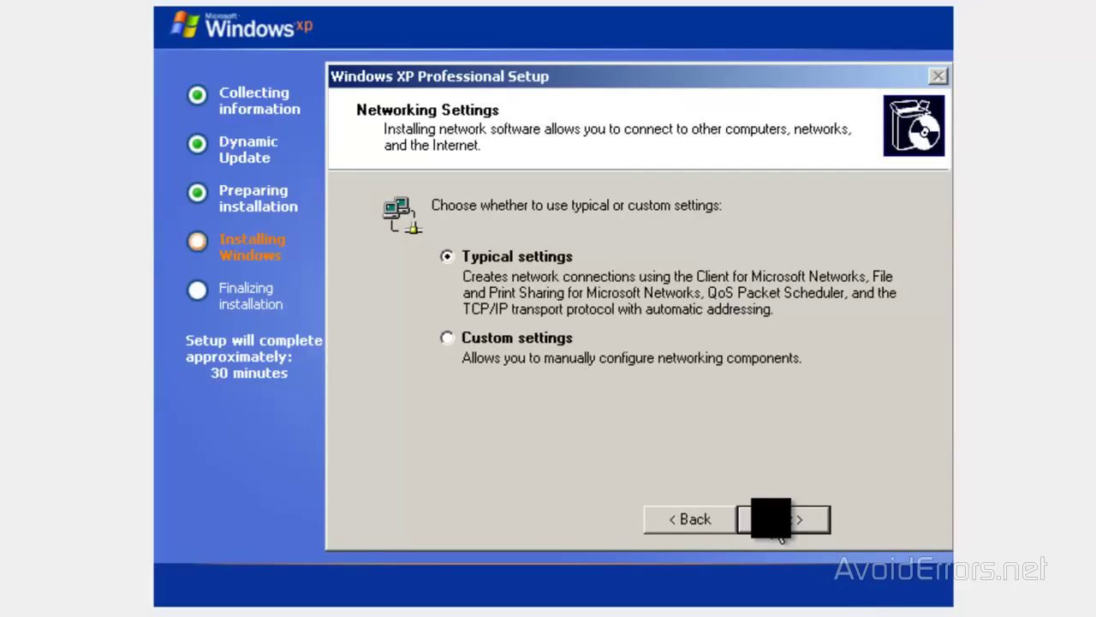
{"action": "left_click", "coordinate": [781, 538]}
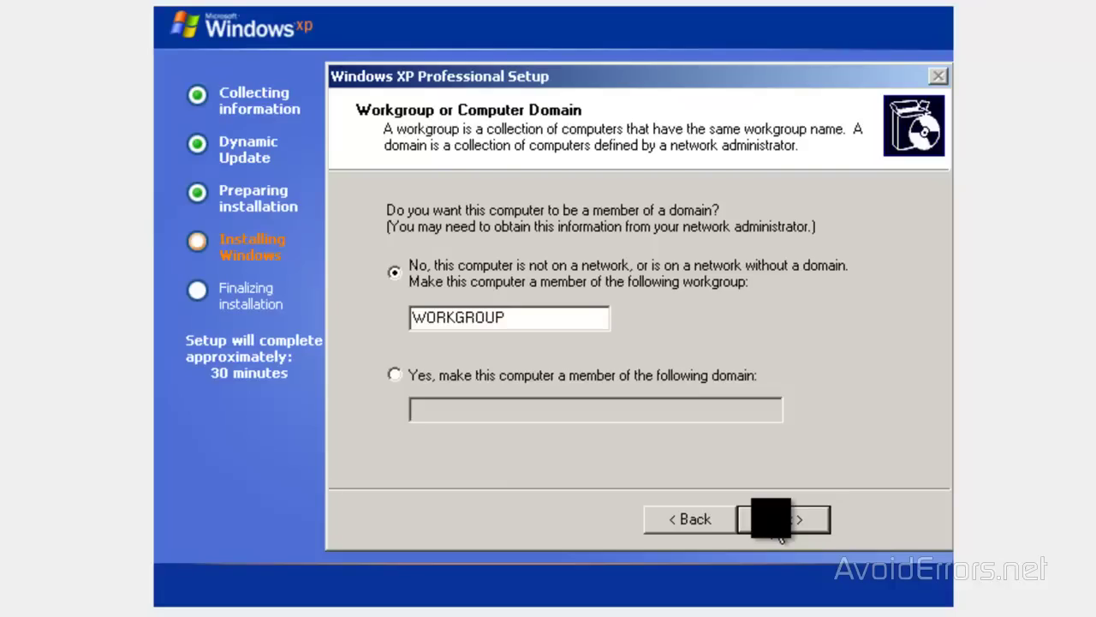
{"action": "left_click", "coordinate": [781, 537]}
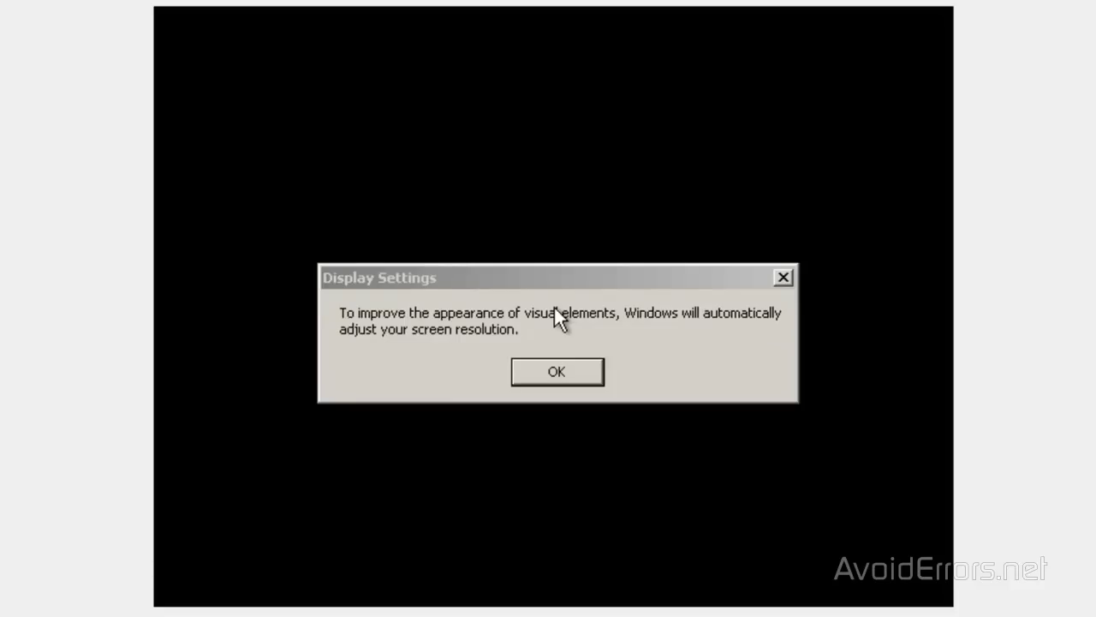
Step: Accept the automatic screen resolution adjustment in the Display Settings notice
{"action": "left_click", "coordinate": [565, 376]}
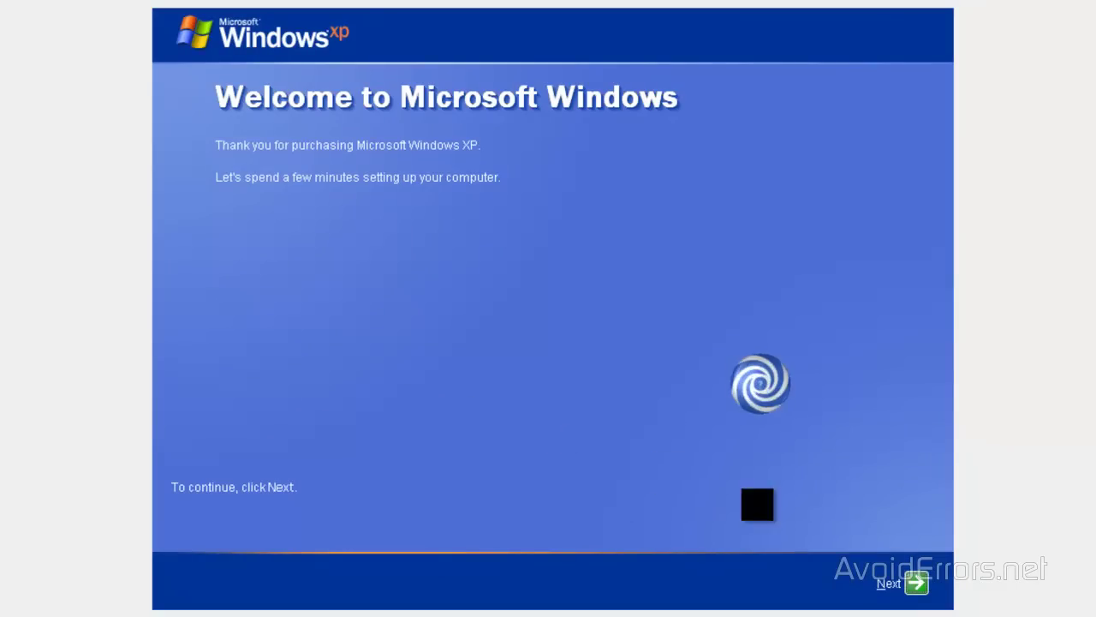
Step: Skip Automatic Updates and Microsoft registration, then enter 'AvoidErrors' as the first user name
{"action": "left_click", "coordinate": [918, 582]}
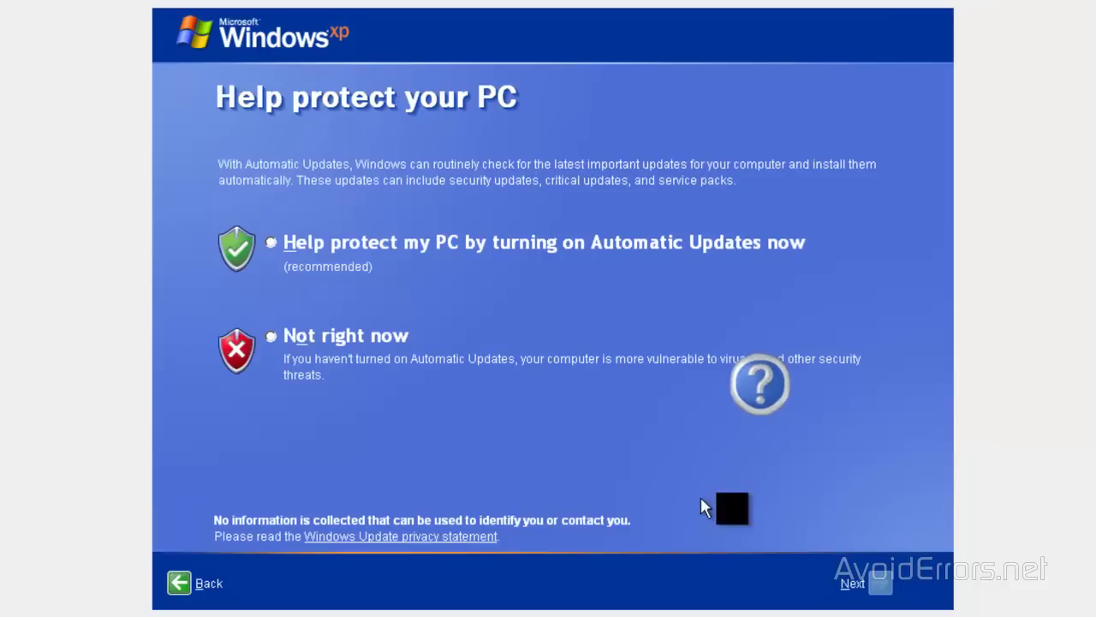
{"action": "left_click", "coordinate": [326, 341]}
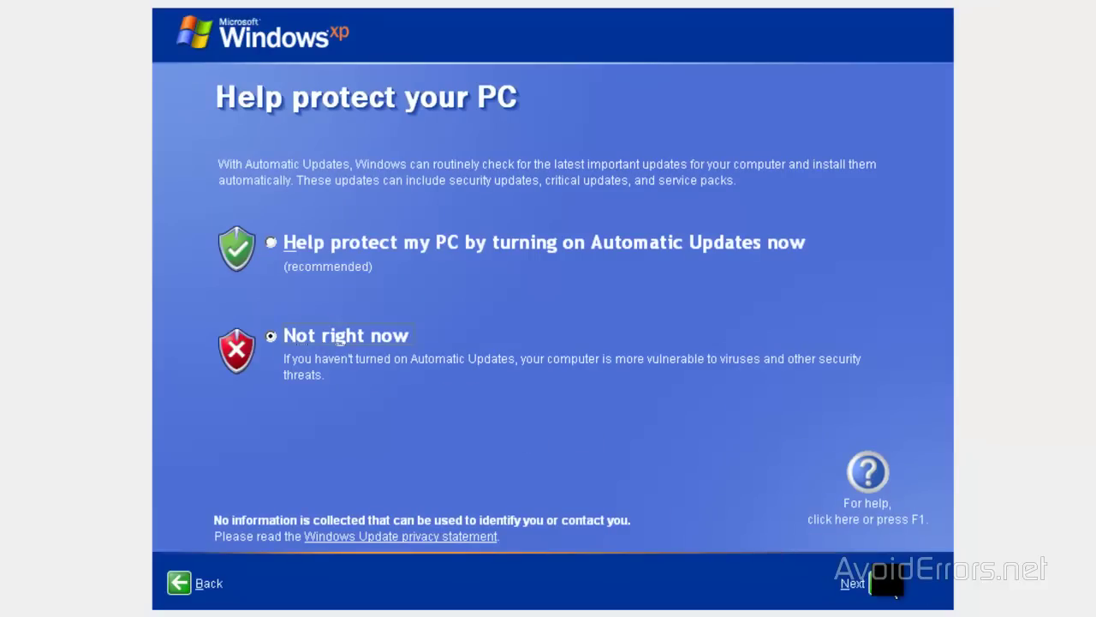
{"action": "left_click", "coordinate": [891, 588]}
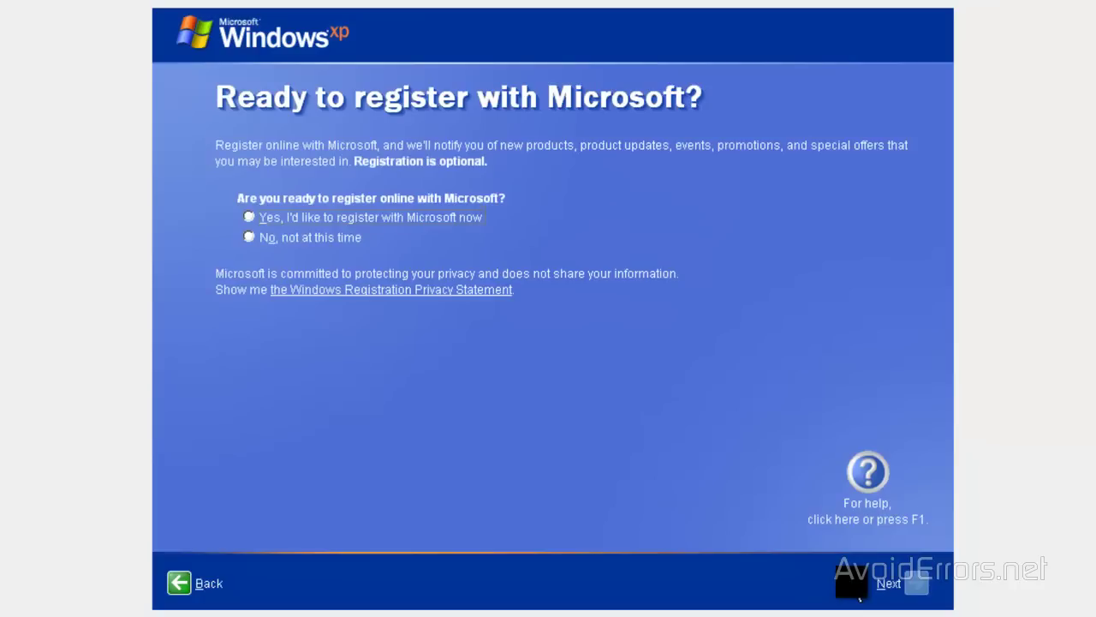
{"action": "left_click", "coordinate": [308, 239]}
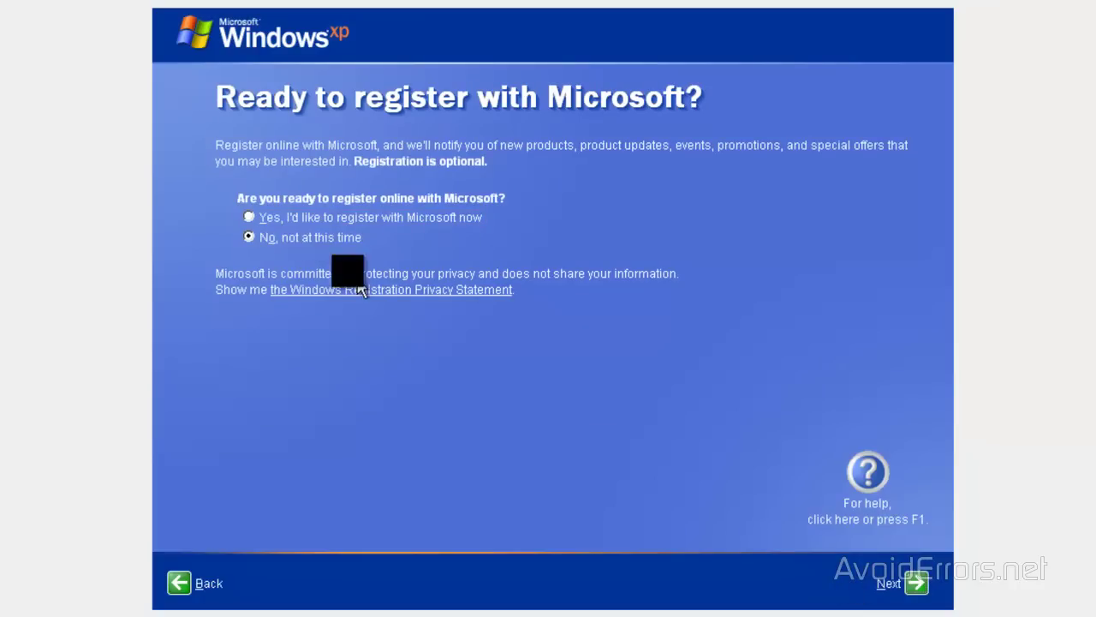
{"action": "left_click", "coordinate": [914, 587]}
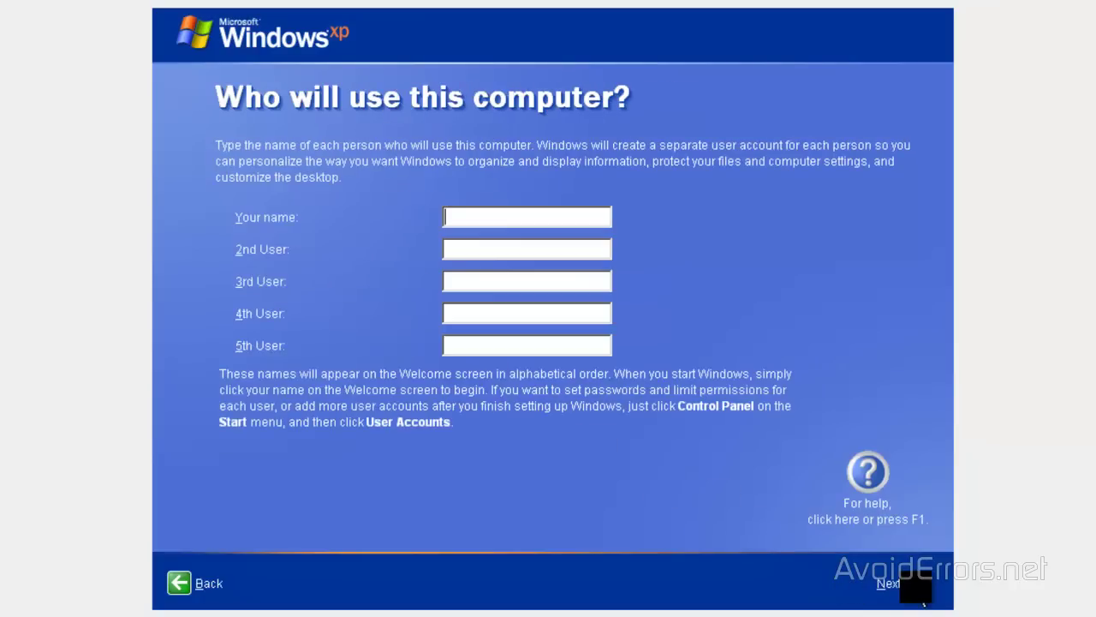
{"action": "type", "text": "A"}
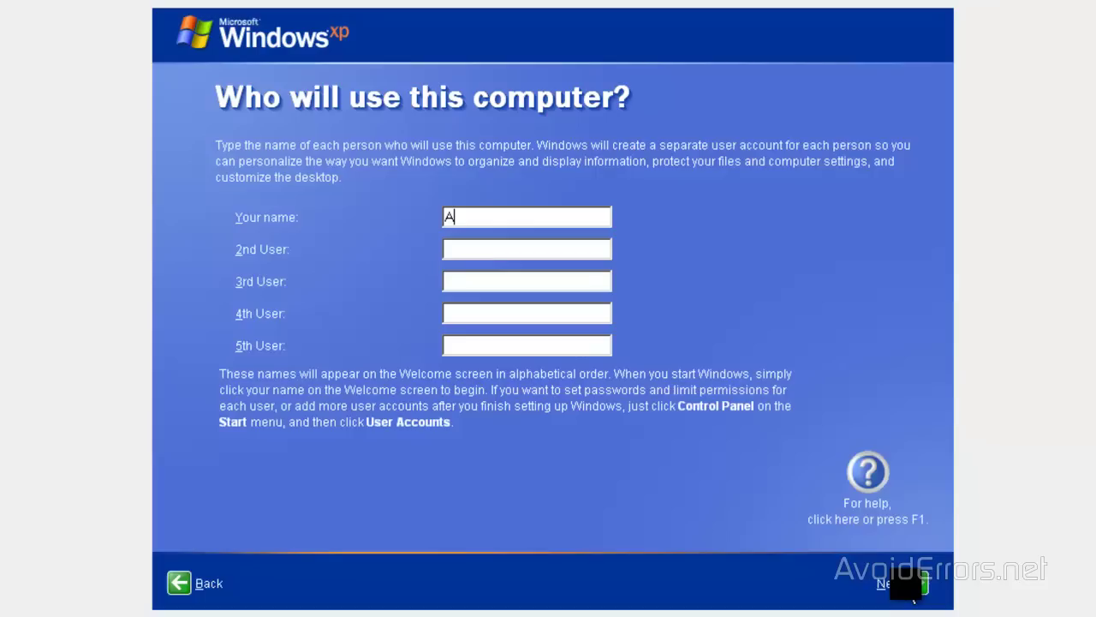
{"action": "type", "text": "voidErrors"}
Step: Finish XP setup to load the new desktop, then dismiss the Start menu
{"action": "left_click", "coordinate": [909, 589]}
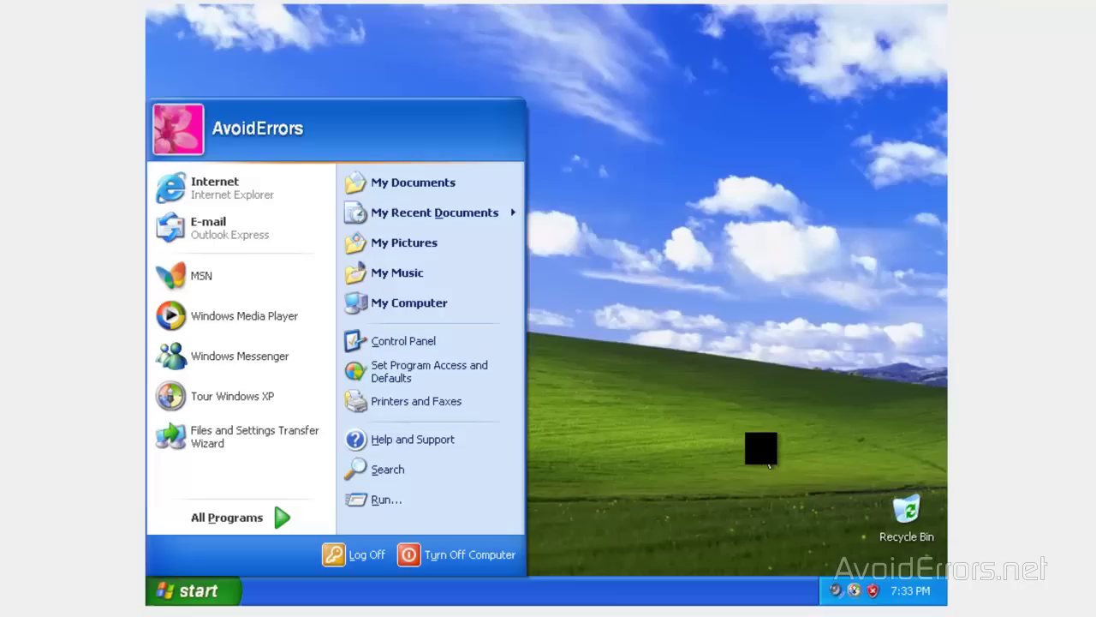
{"action": "left_click", "coordinate": [769, 463]}
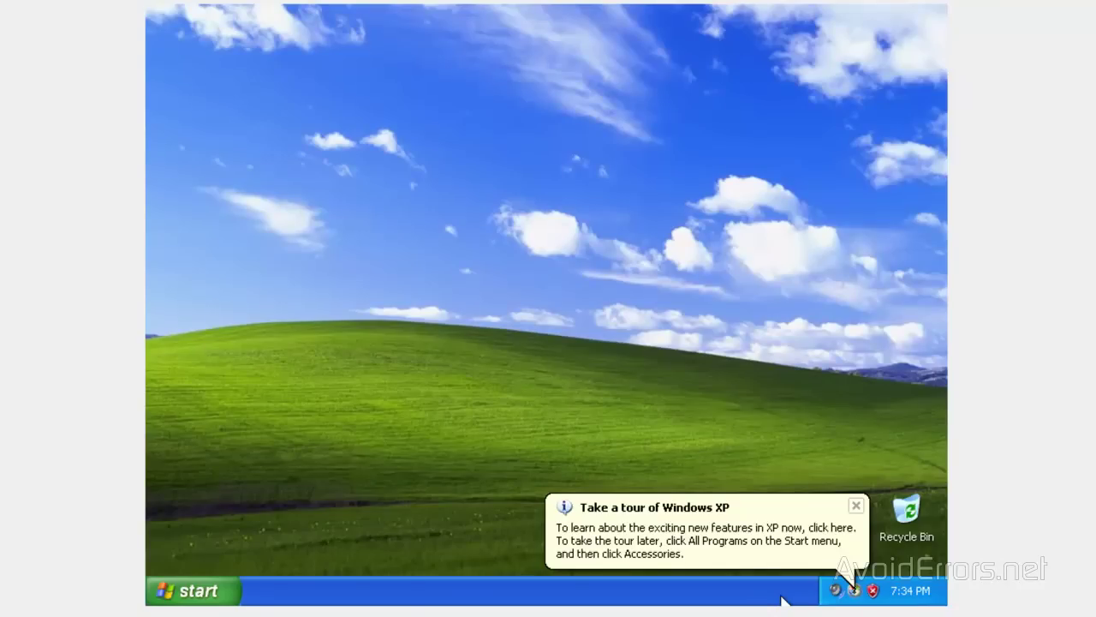
Step: Open Task Manager with Ctrl+Alt+Delete, view its Performance graphs, and move it toward the centre
{"action": "key", "text": "ctrl+alt+Delete"}
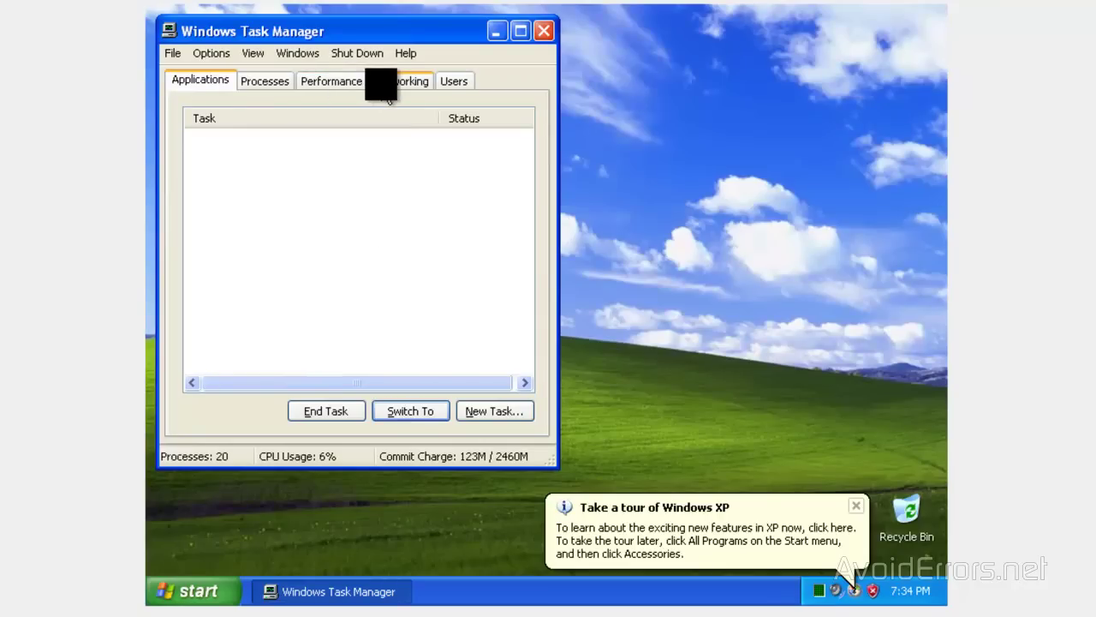
{"action": "left_click", "coordinate": [319, 86]}
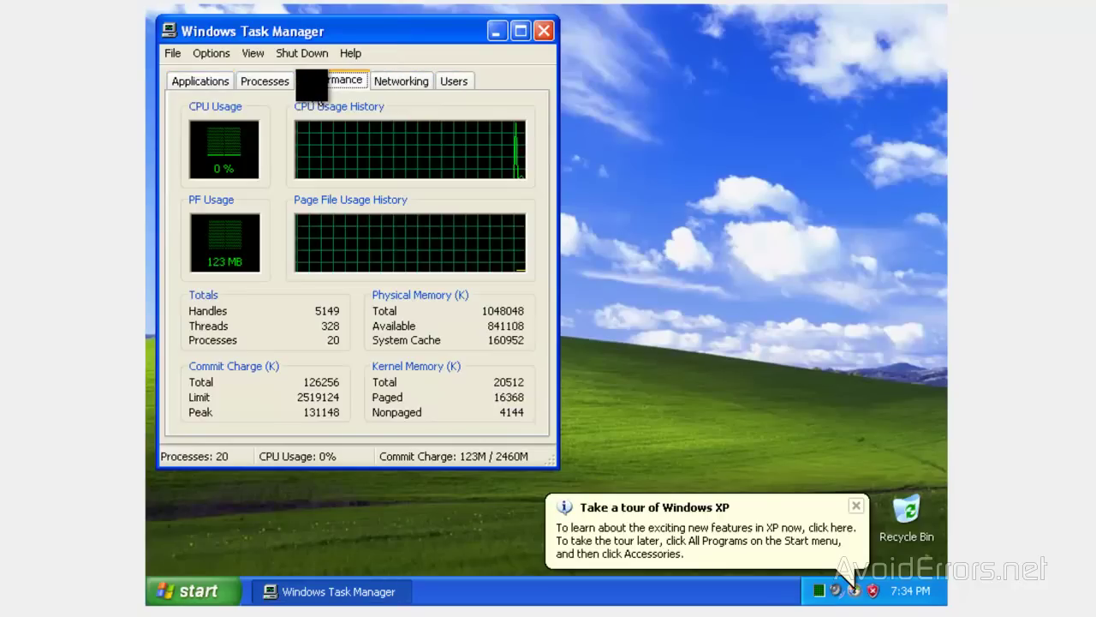
{"action": "left_click_drag", "start_coordinate": [377, 36], "coordinate": [626, 80]}
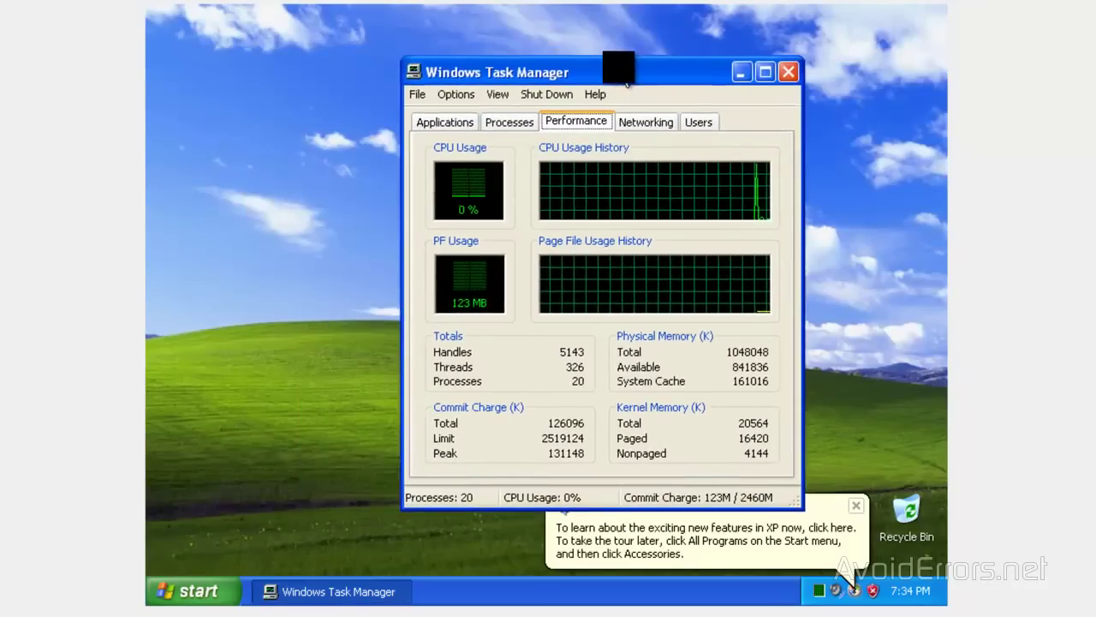